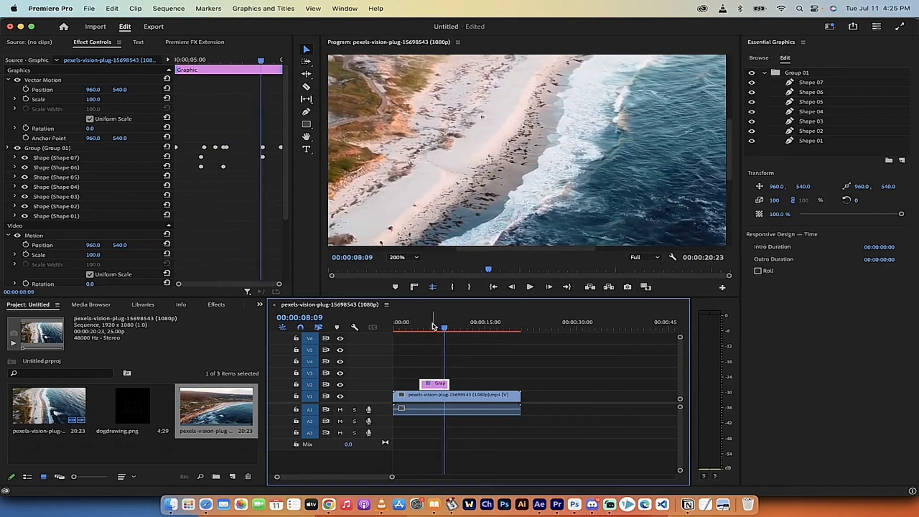
- Preview the animated face graphic by playing the sequence from about 00:00:05:01 to 00:00:06:13
drag(433, 326, 425, 326)
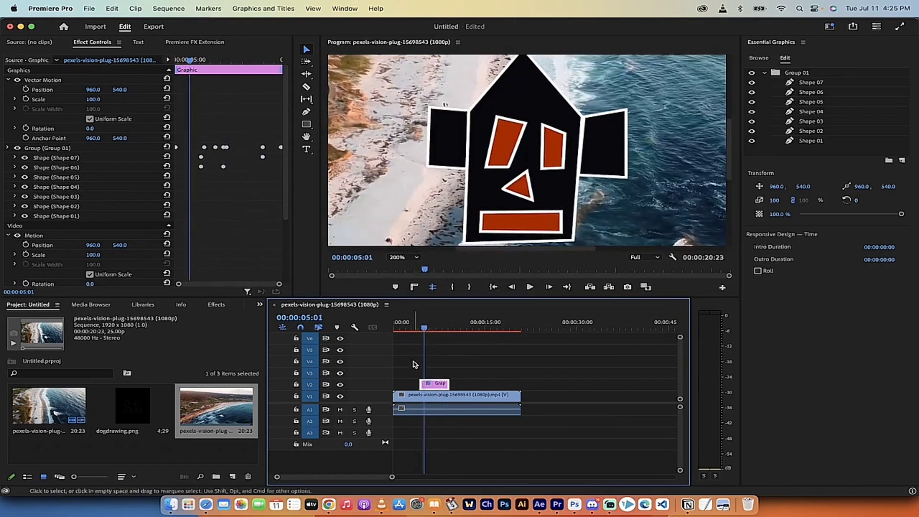
key(space)
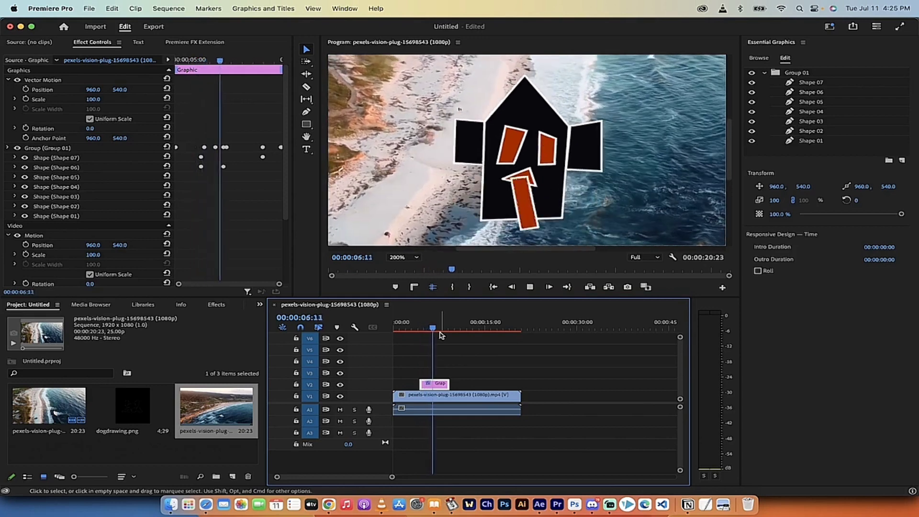
key(space)
click(433, 329)
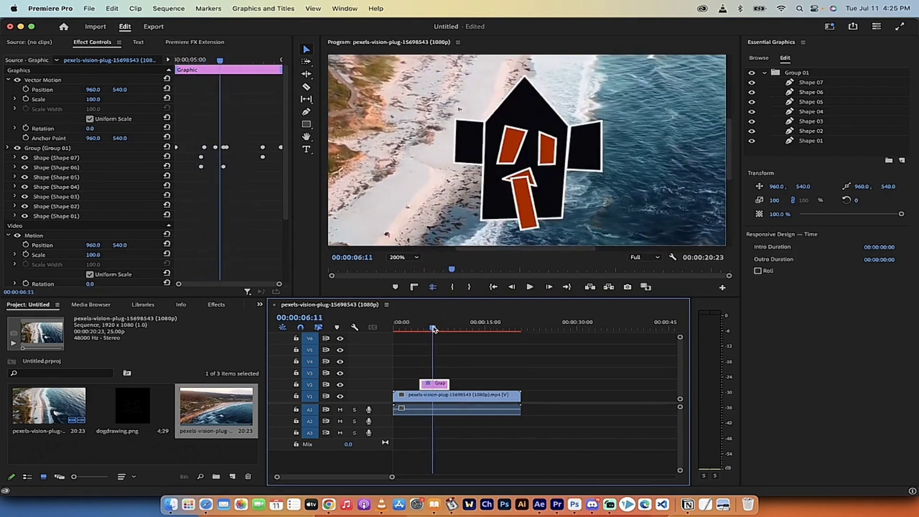
drag(433, 328, 434, 329)
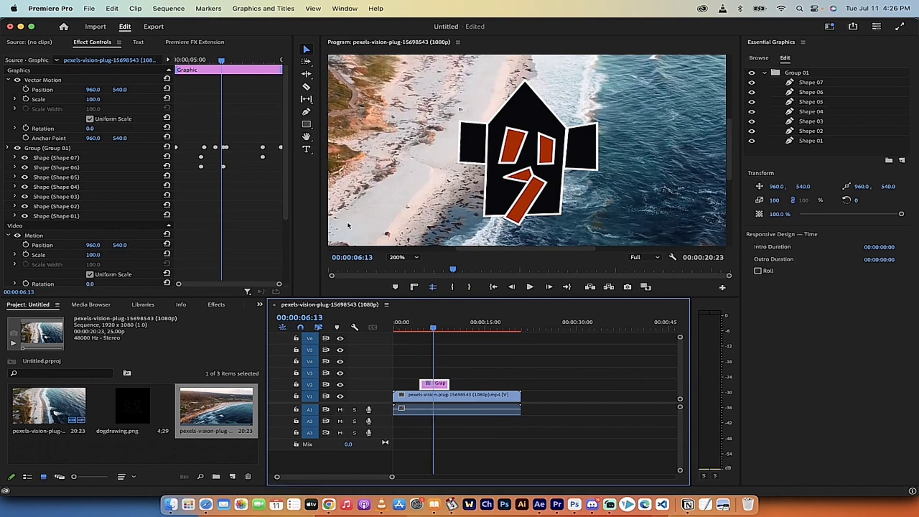
- Examine the face graphic's Group 01 layers in Essential Graphics and the Shape 07 and Shape 06 properties in Effect Controls
click(788, 44)
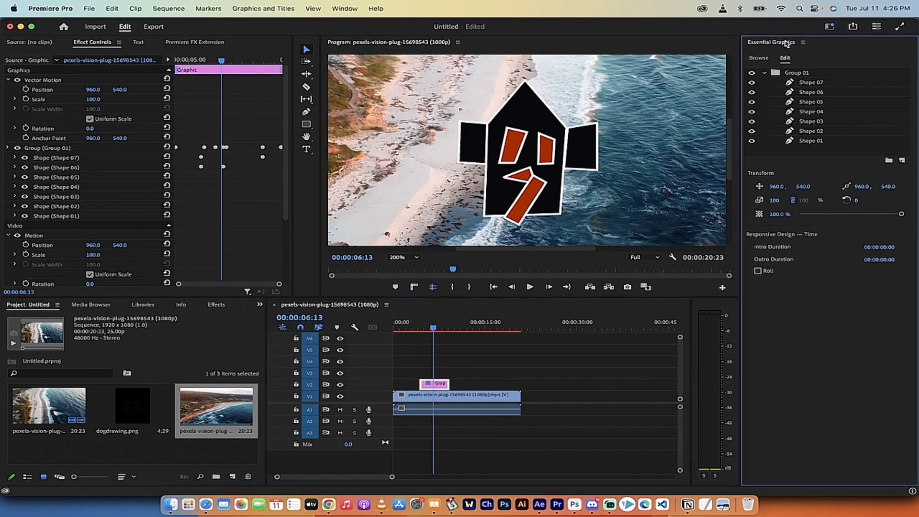
click(344, 9)
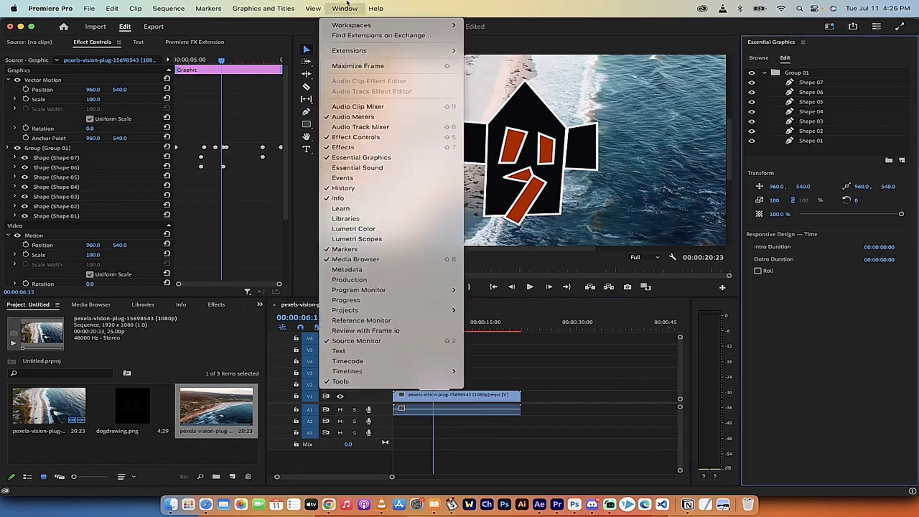
click(353, 159)
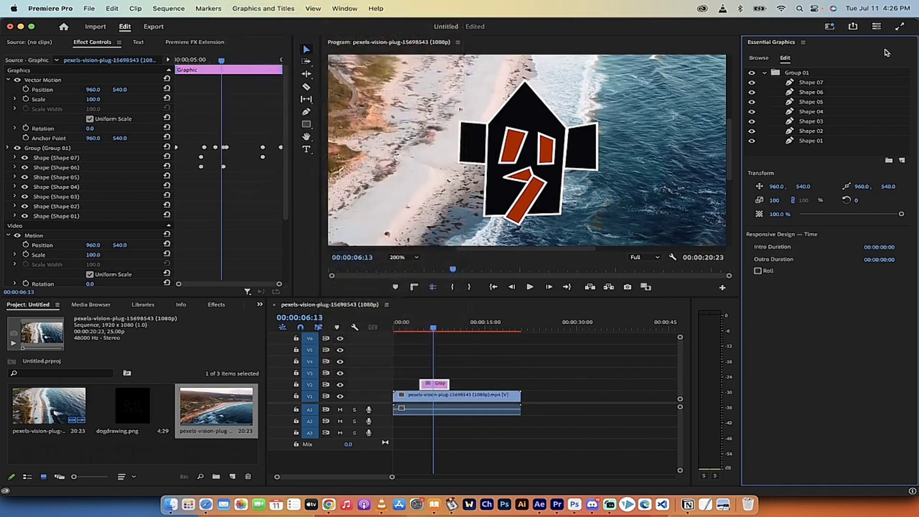
click(799, 71)
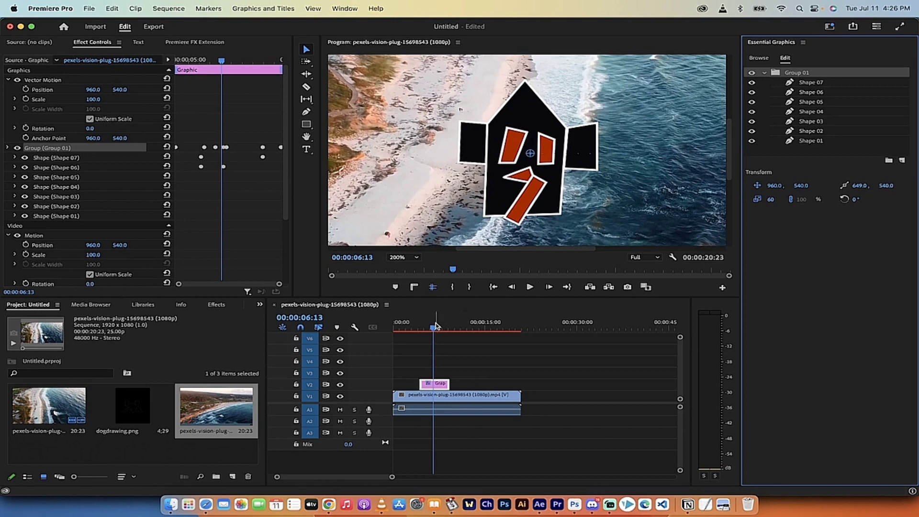
click(91, 44)
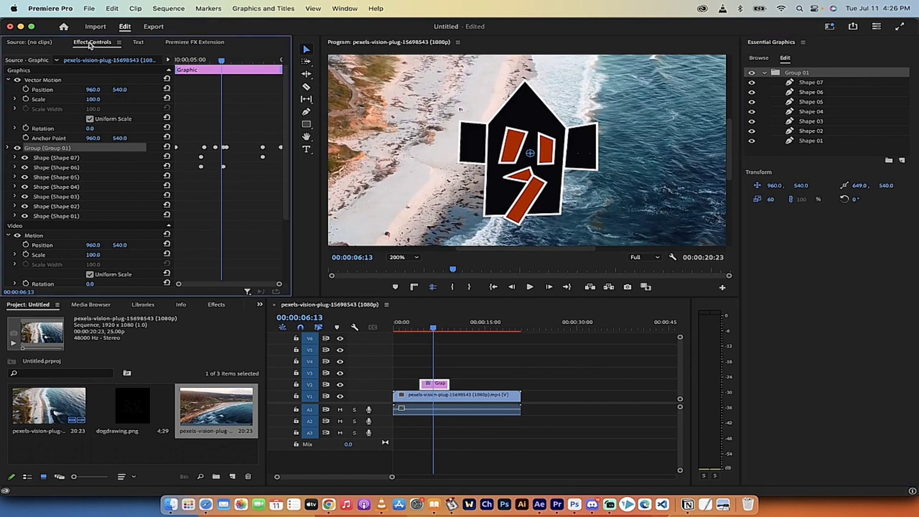
click(15, 158)
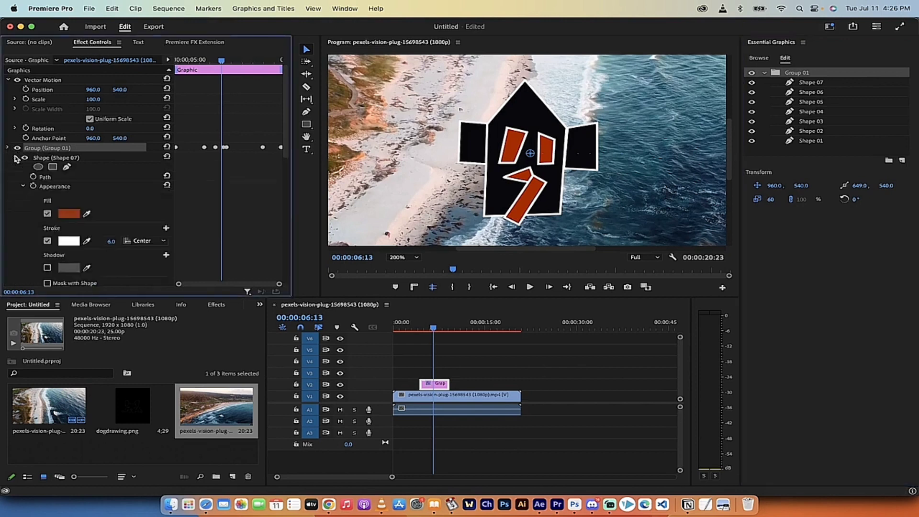
click(14, 158)
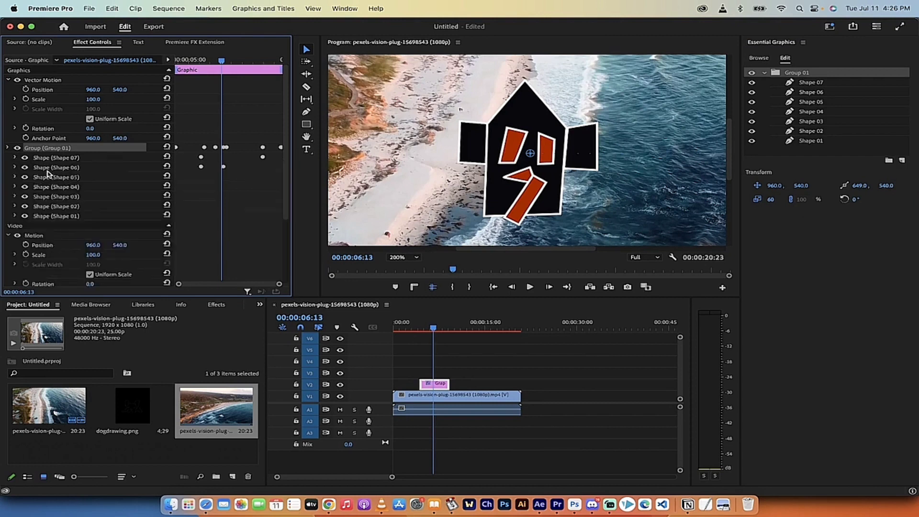
click(15, 167)
click(15, 167)
- Delete the face graphic clip from track V2
click(417, 359)
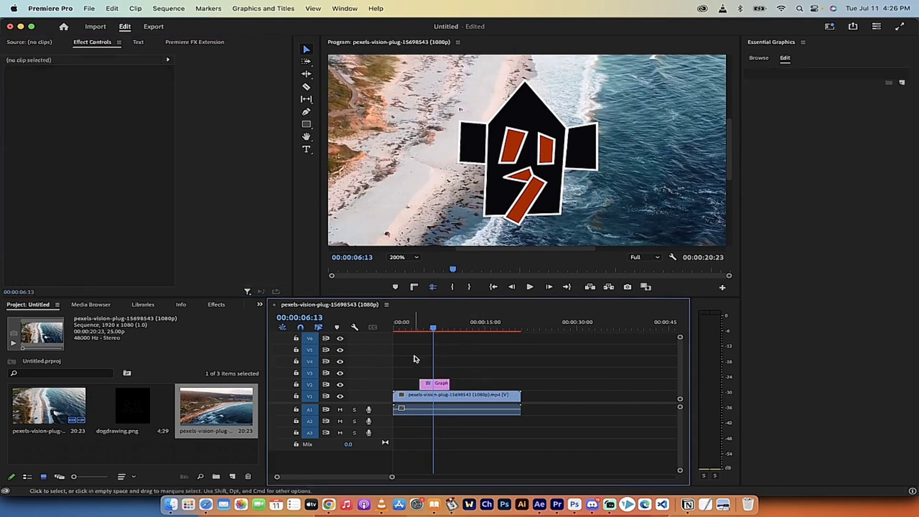
drag(479, 349, 425, 383)
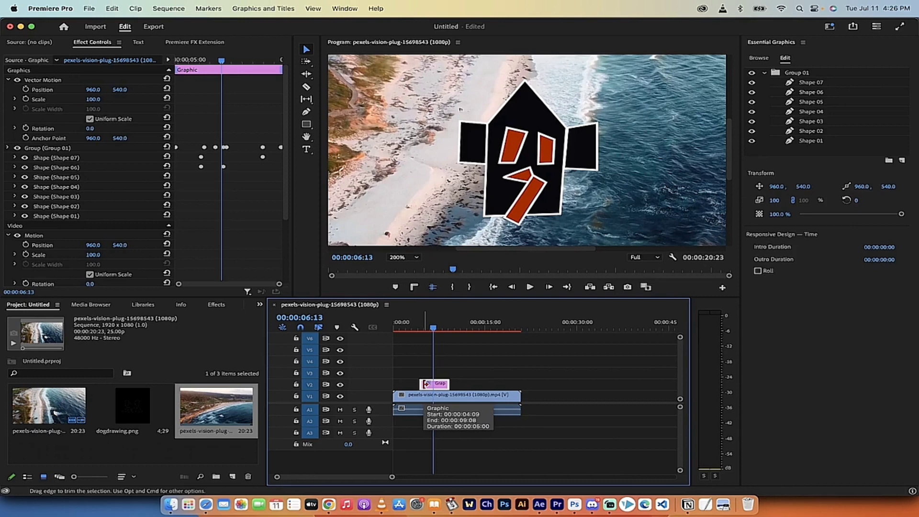
key(Delete)
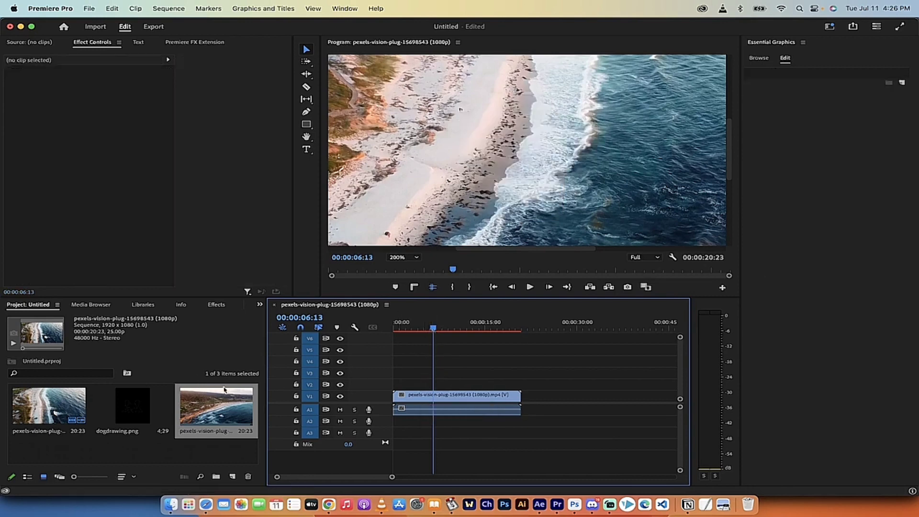
- Play back the beach footage from near the start of the sequence
drag(433, 328, 396, 327)
key(space)
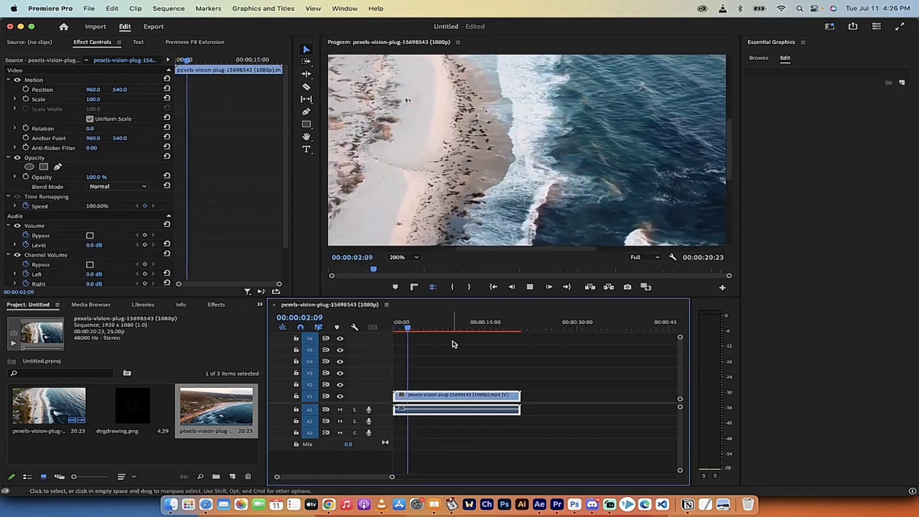
key(space)
- Draw a rectangle about 338 by 116 px over the beach with the Rectangle Tool at 00:00:06:11
click(434, 328)
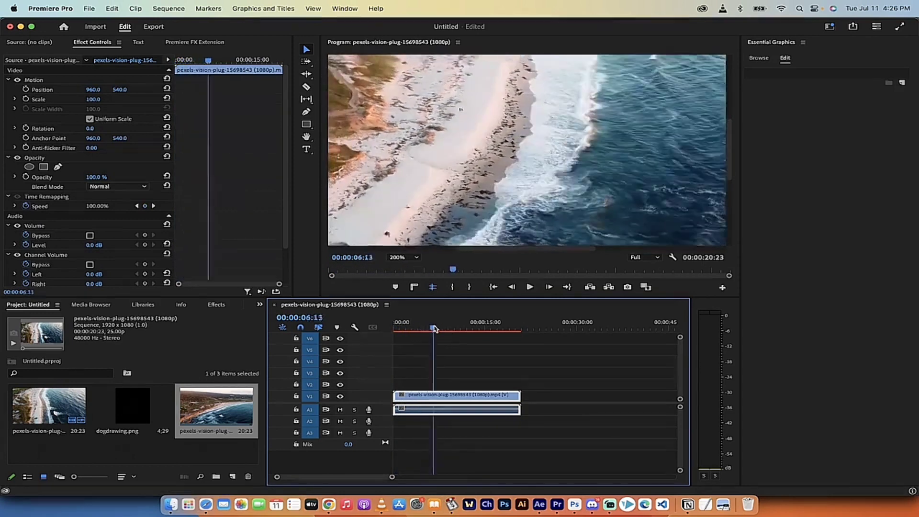
drag(434, 329, 433, 328)
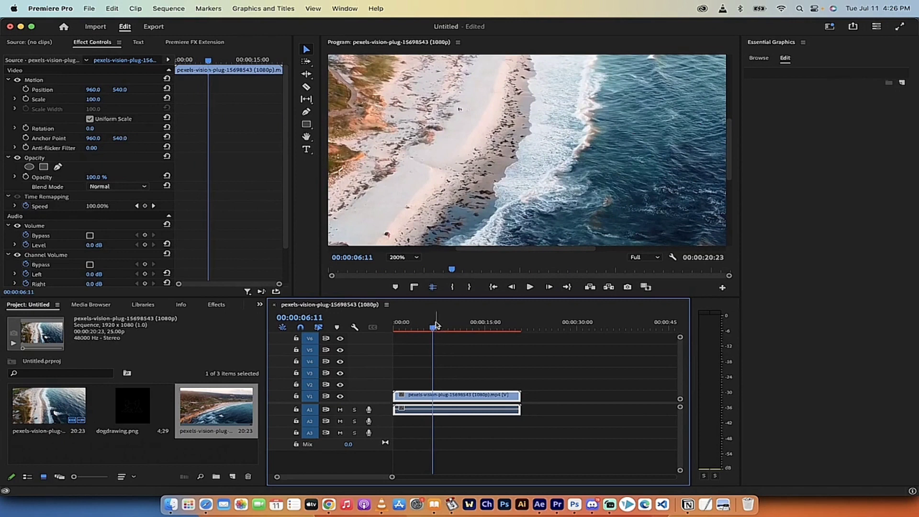
click(305, 125)
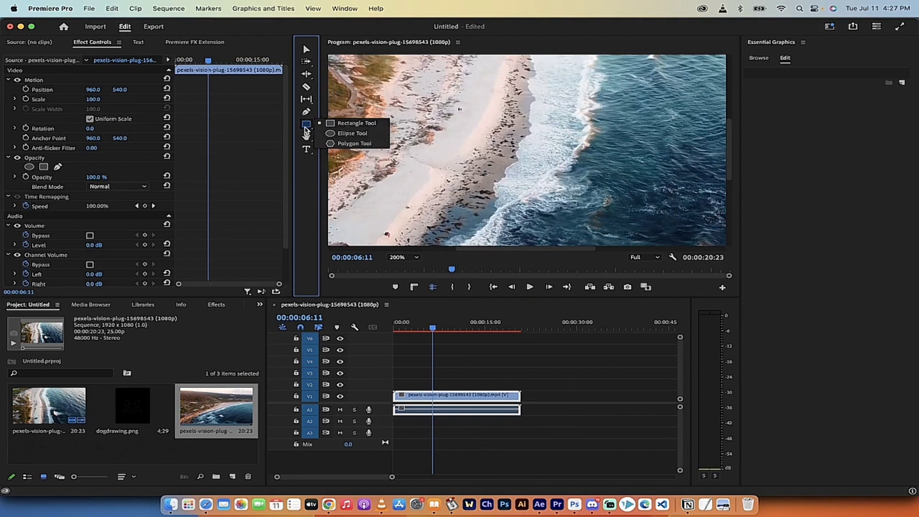
click(346, 124)
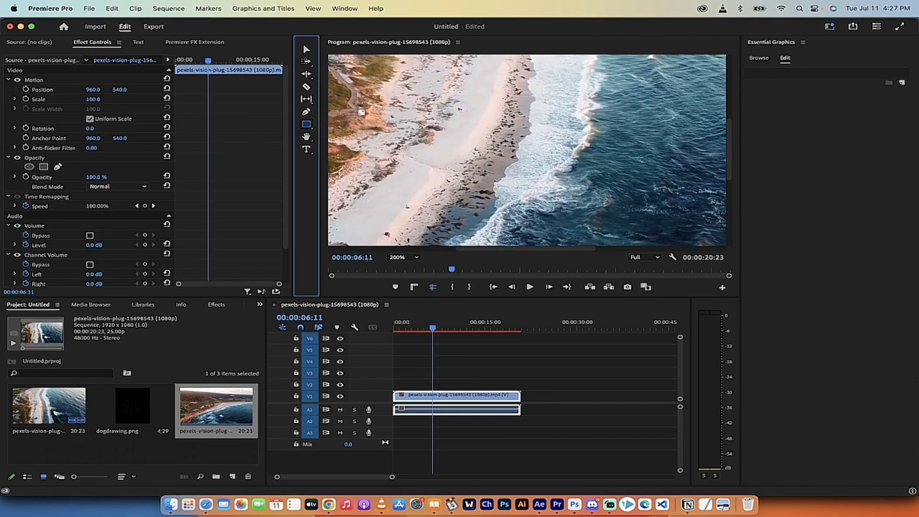
mouse_move(359, 111)
mouse_down()
mouse_move(460, 162)
mouse_move(539, 165)
mouse_up()
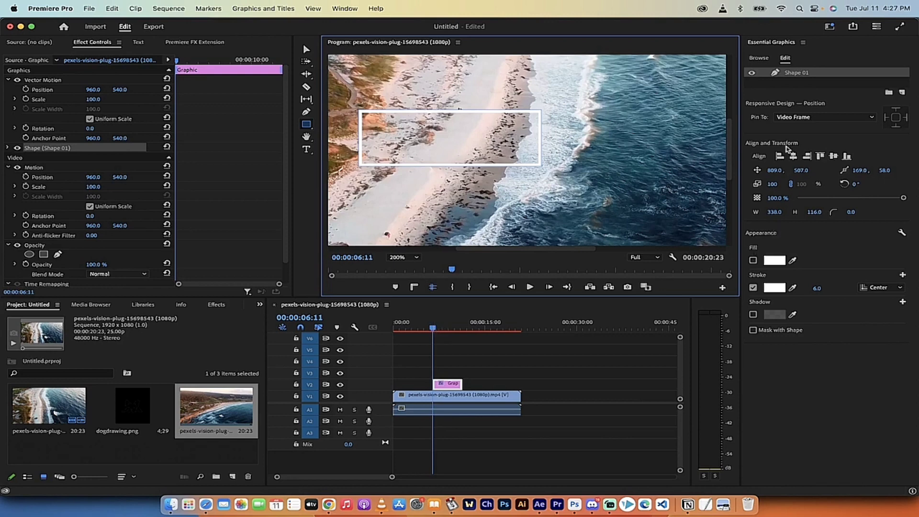
- Try a white fill on the rectangle in Essential Graphics and turn it off again
click(777, 44)
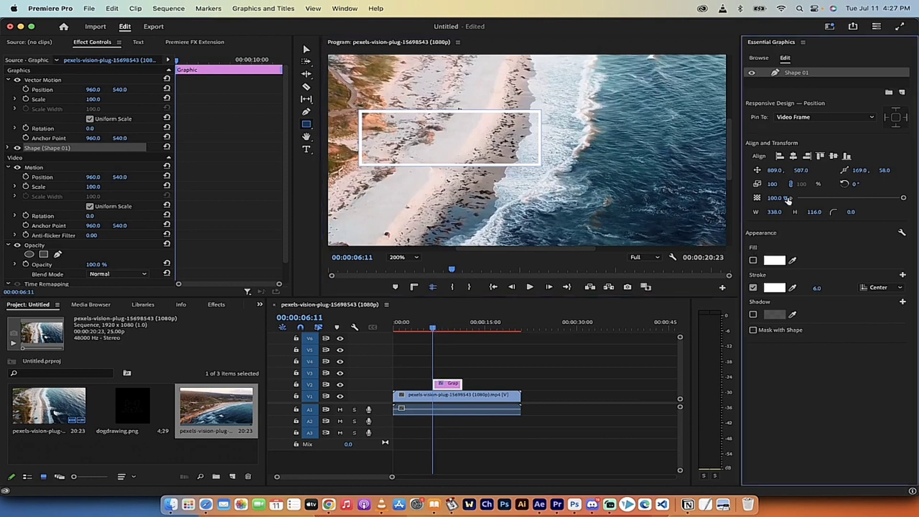
click(344, 8)
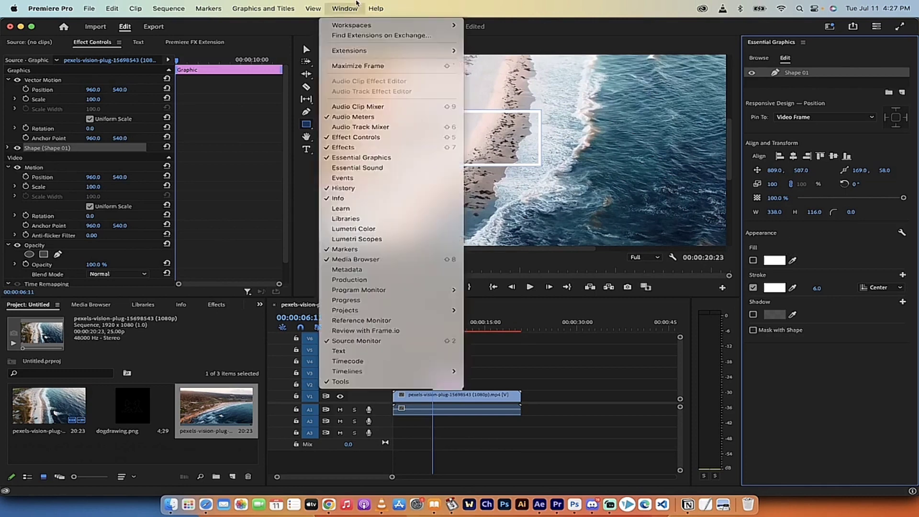
click(356, 3)
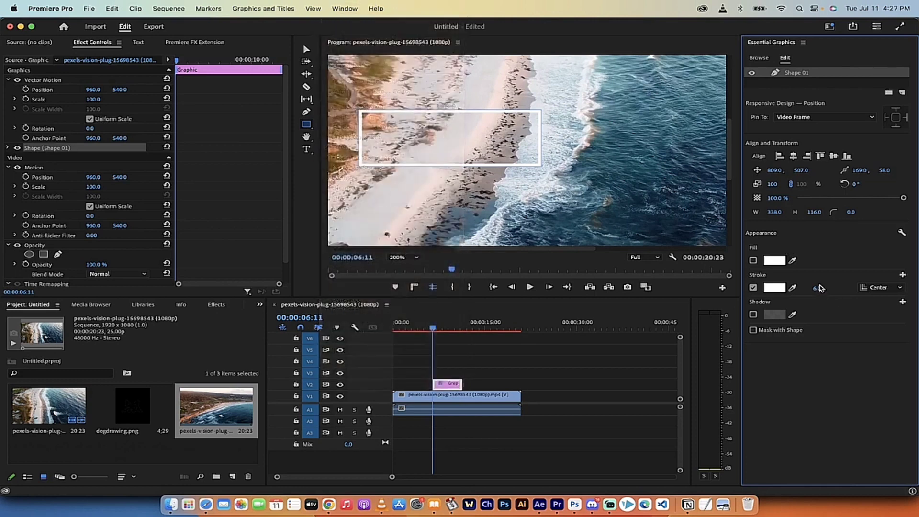
click(752, 261)
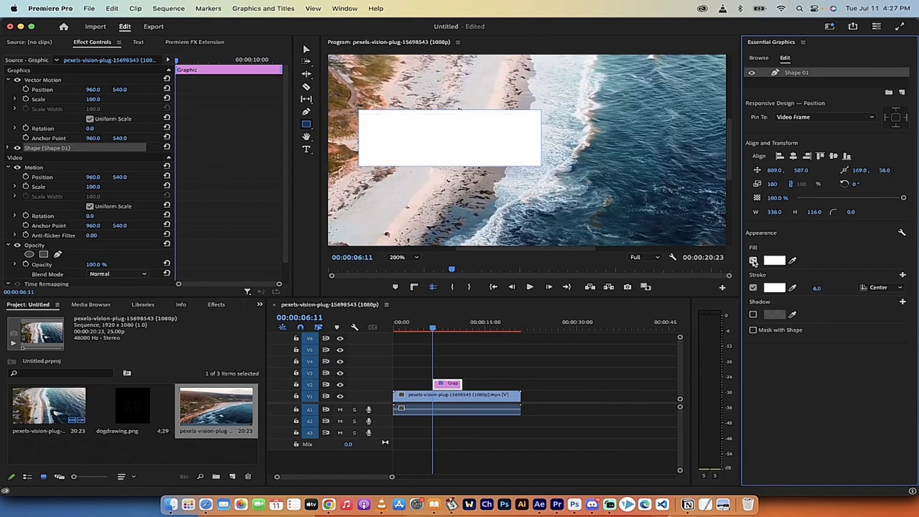
click(753, 261)
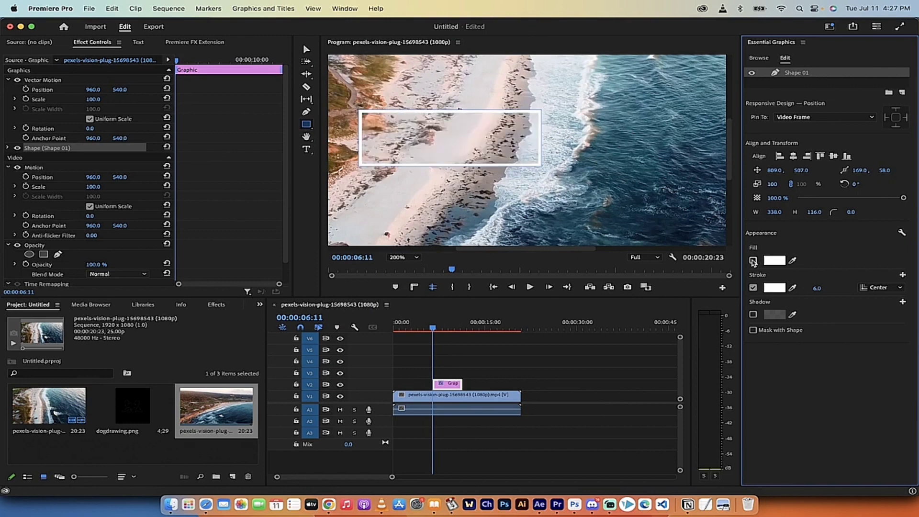
- Set the rectangle's stroke width to 14 and try its shadow on and off
mouse_move(816, 288)
mouse_down()
mouse_move(854, 288)
mouse_move(814, 288)
mouse_move(842, 288)
mouse_move(826, 288)
mouse_up()
click(753, 315)
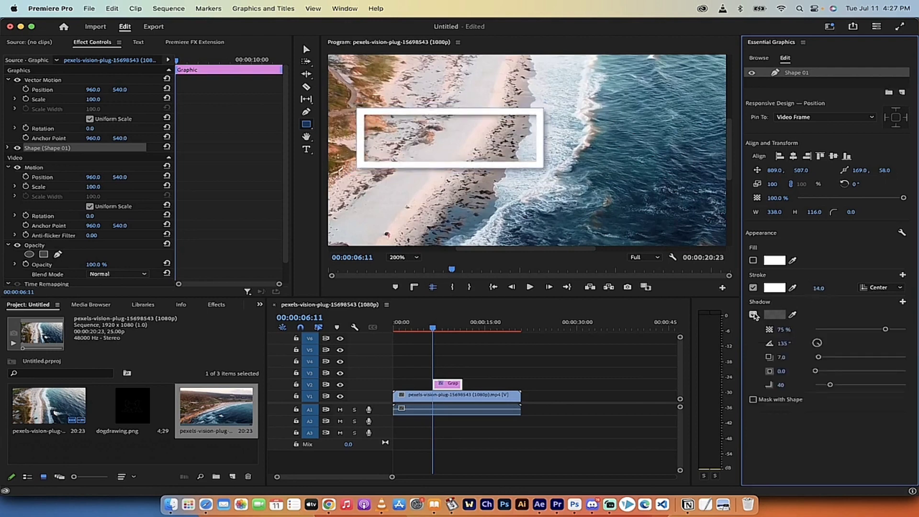
click(752, 315)
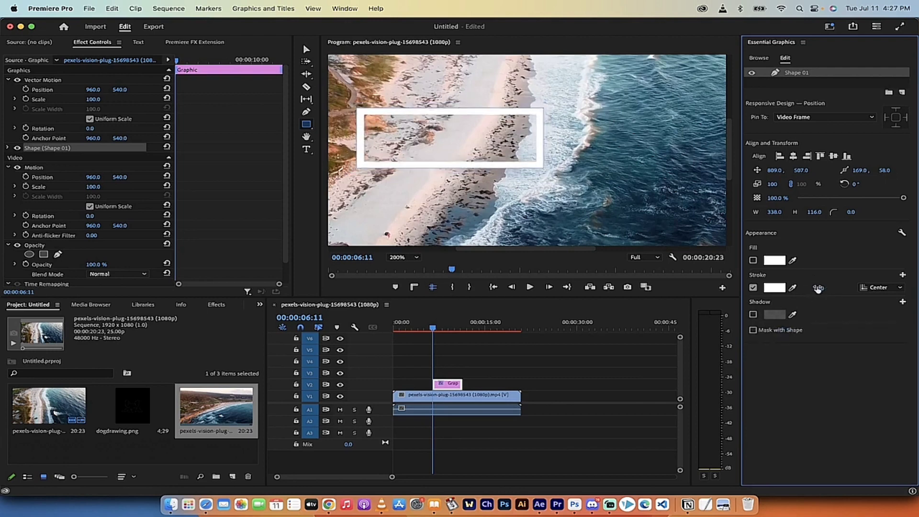
click(819, 288)
click(754, 278)
- Move the playhead to 00:00:07:12 and expand Shape 01 in Effect Controls to review its path, appearance and transform properties
drag(433, 328, 441, 327)
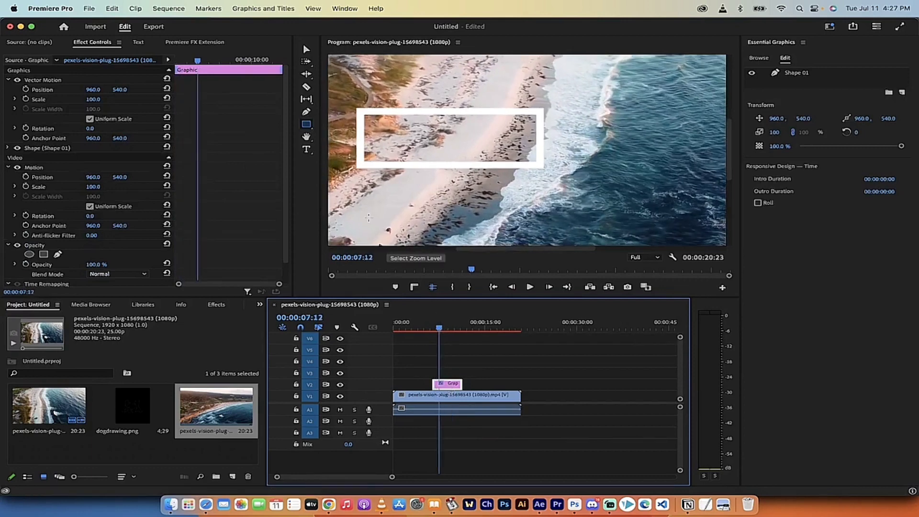
click(101, 44)
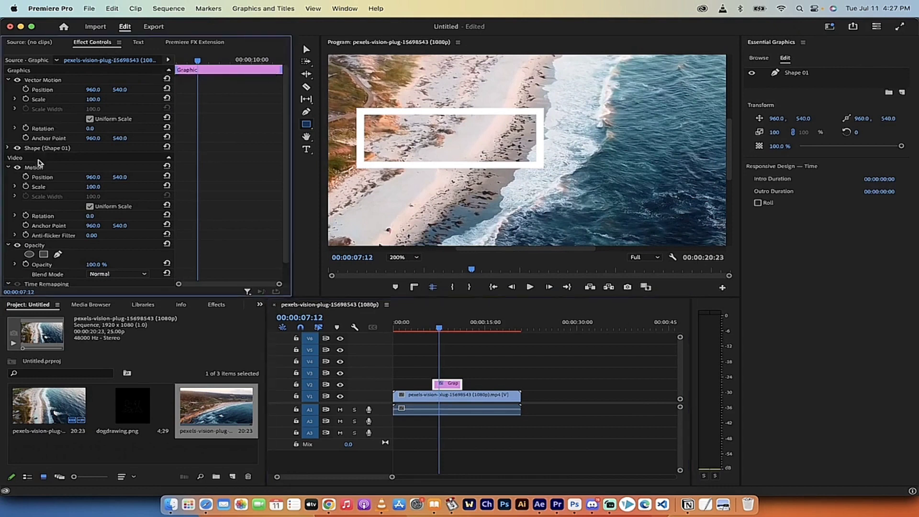
click(450, 389)
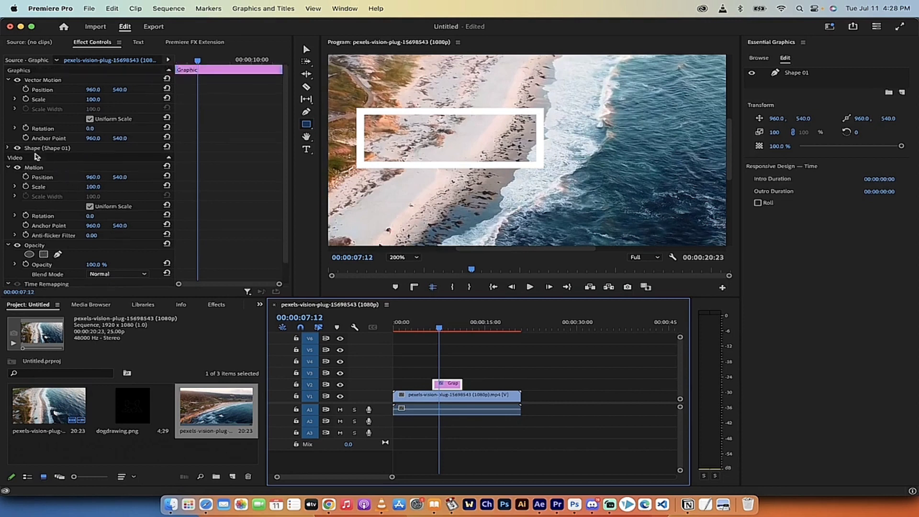
click(41, 149)
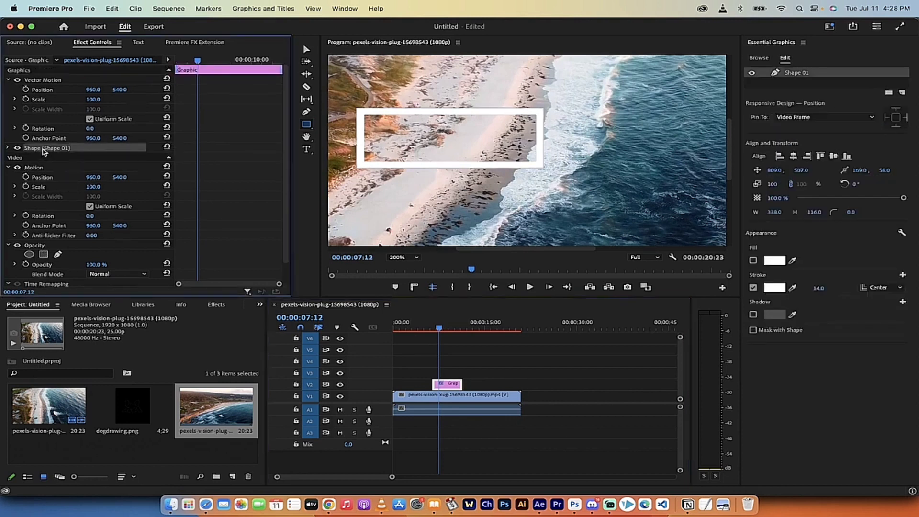
click(8, 149)
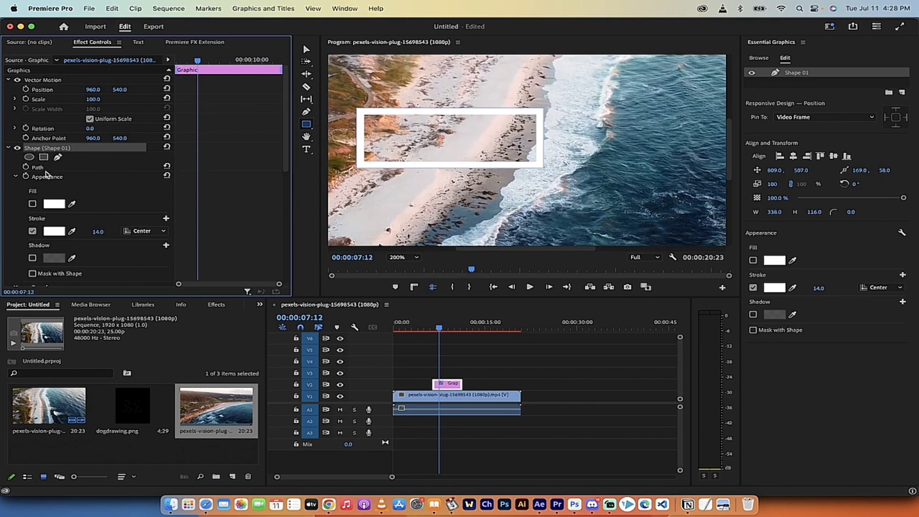
scroll(48, 180, down, 5)
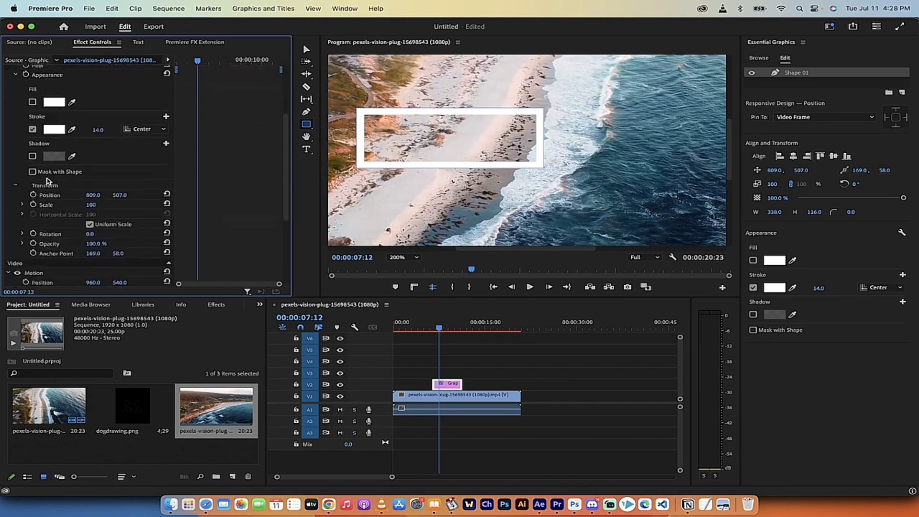
scroll(48, 180, down, 2)
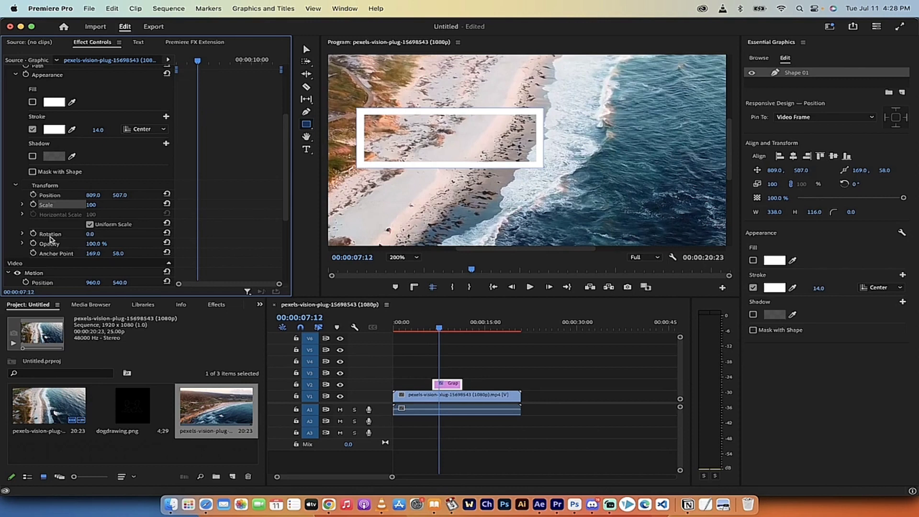
scroll(52, 197, up, 5)
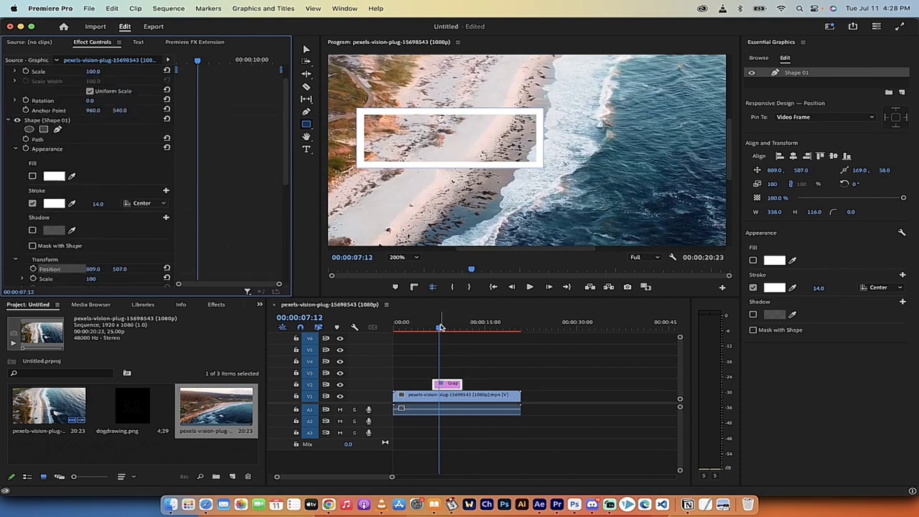
- Turn on Position keyframing for Shape 01 at 00:00:06:11, the start of the graphic clip
drag(438, 325, 436, 325)
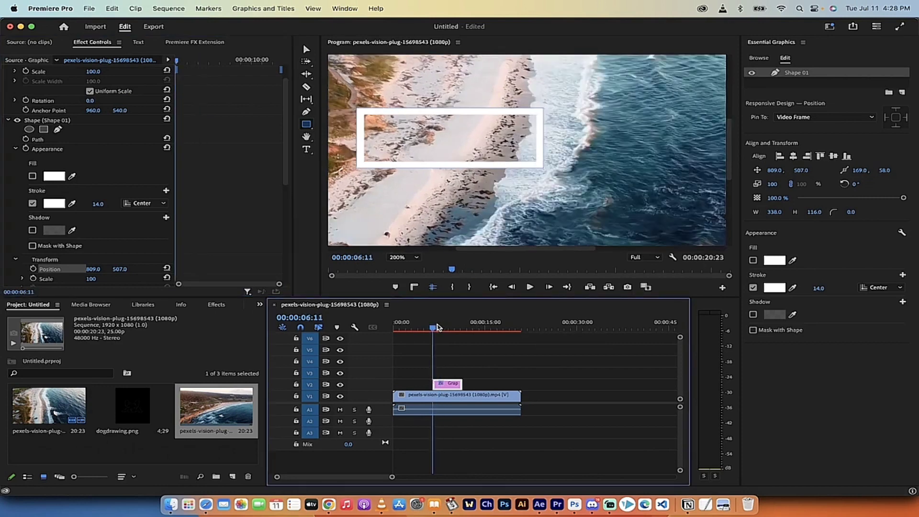
scroll(93, 212, down, 4)
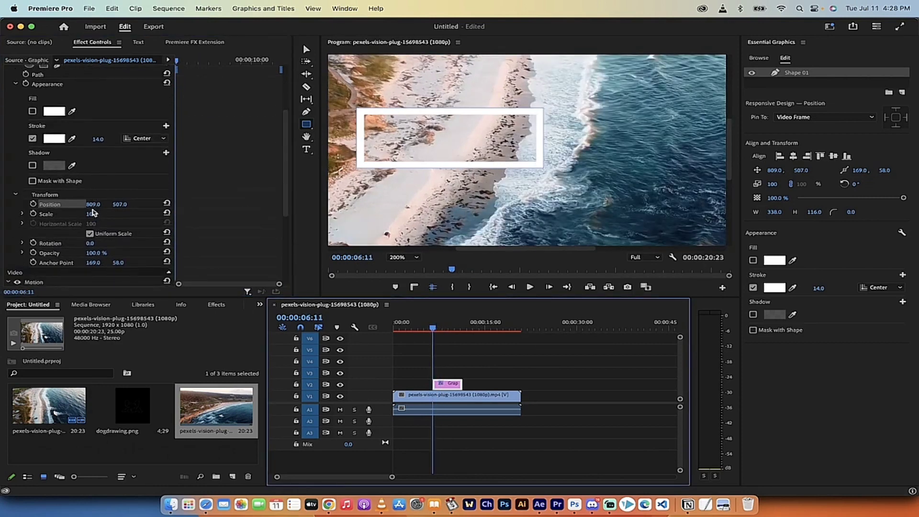
click(33, 205)
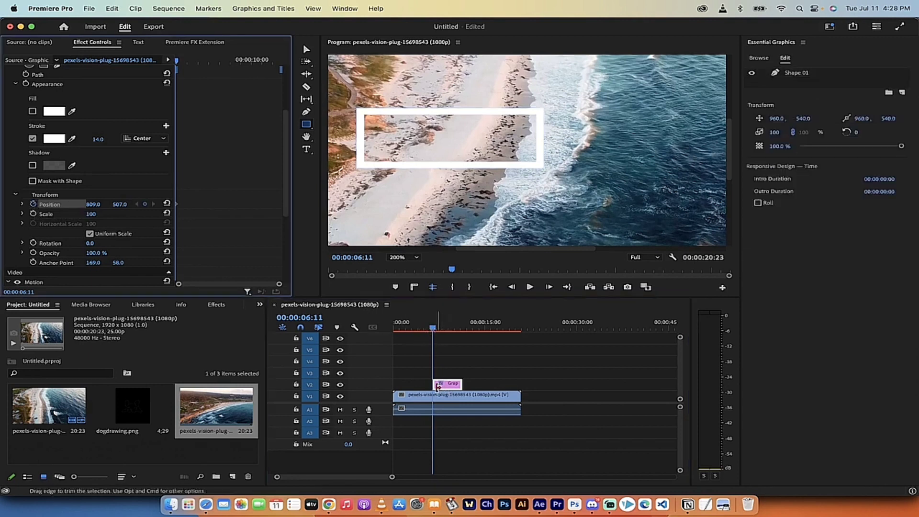
- Add a Position keyframe at 00:00:09:00 that moves the rectangle horizontally to X 1573
drag(433, 328, 451, 329)
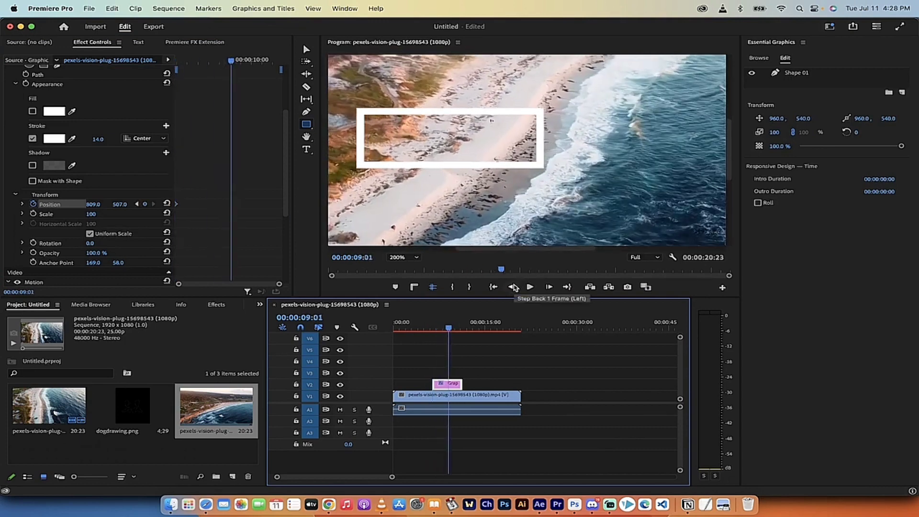
click(513, 287)
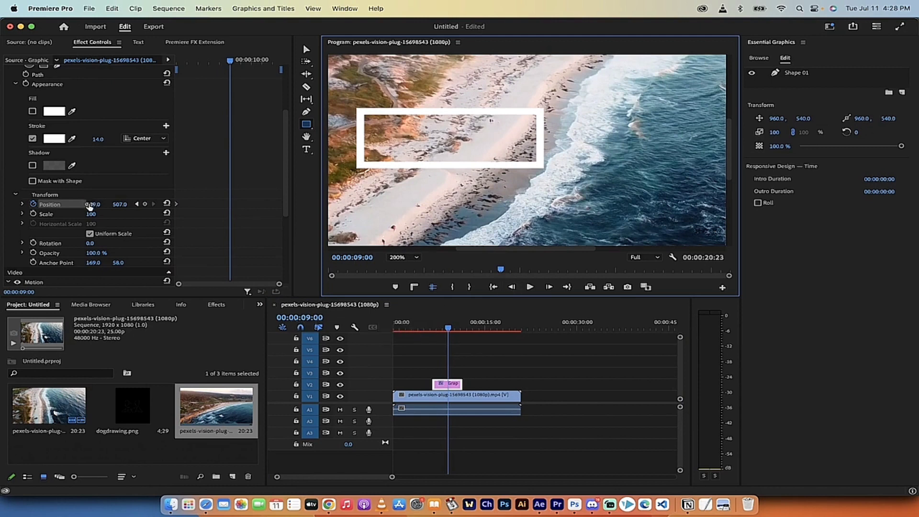
click(90, 206)
drag(90, 204, 450, 204)
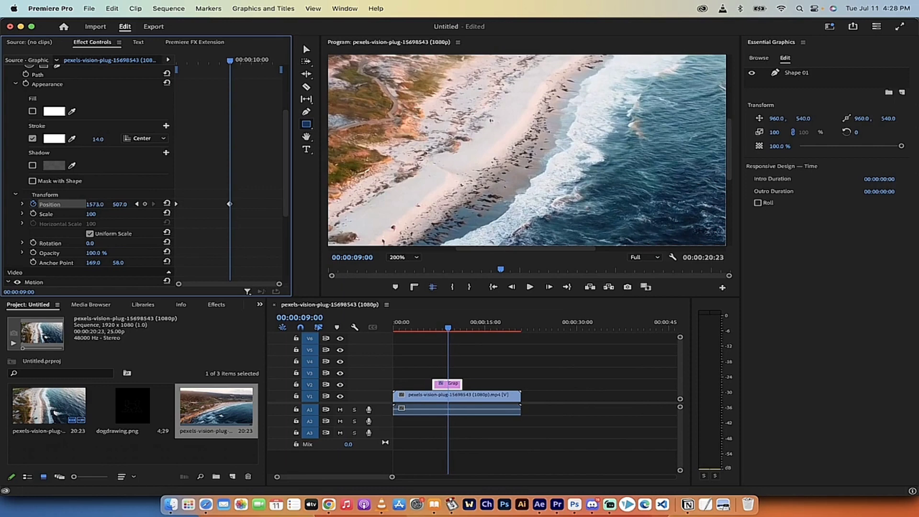
- Play back the rectangle's position animation from just before the graphic clip
click(449, 329)
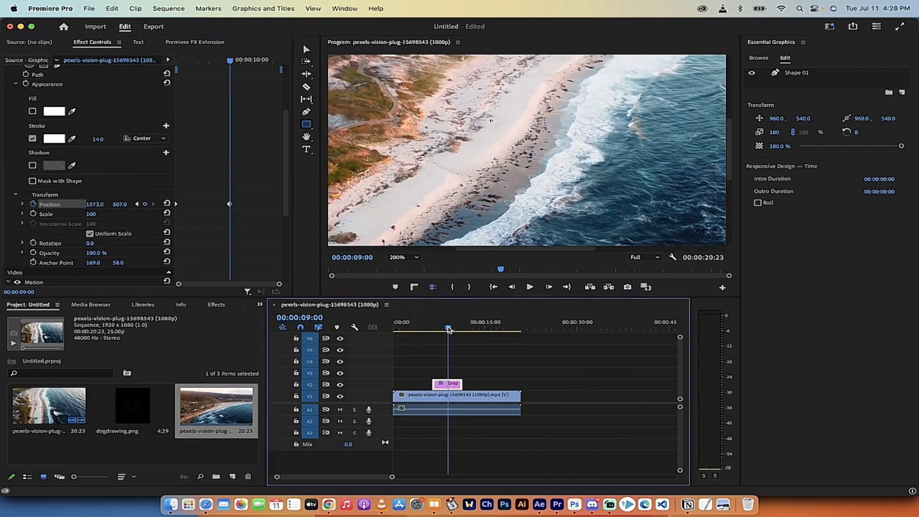
drag(449, 329, 426, 329)
key(space)
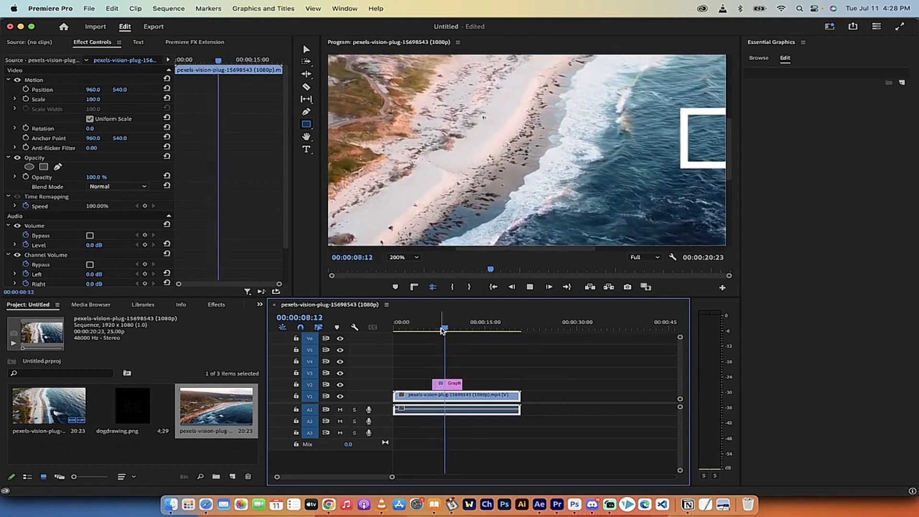
click(440, 328)
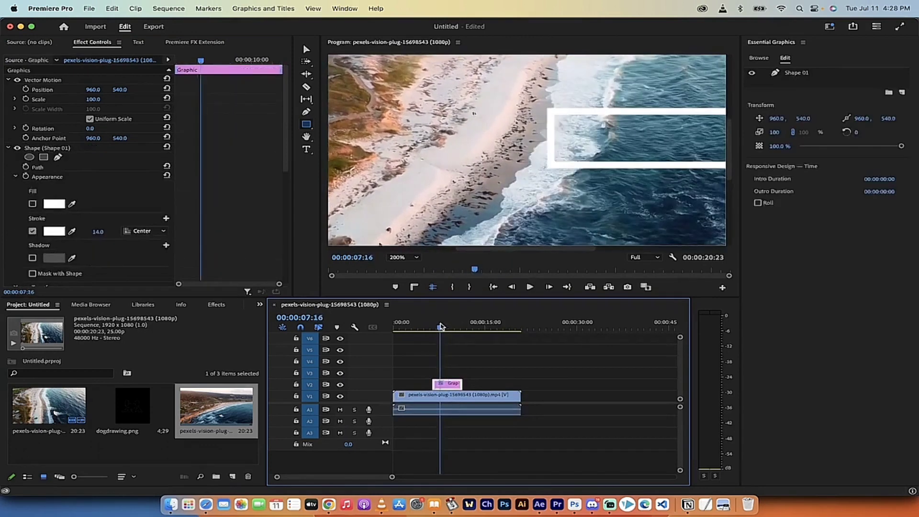
- Turn on Scale keyframing for Shape 01 at 00:00:06:11
drag(440, 327, 439, 326)
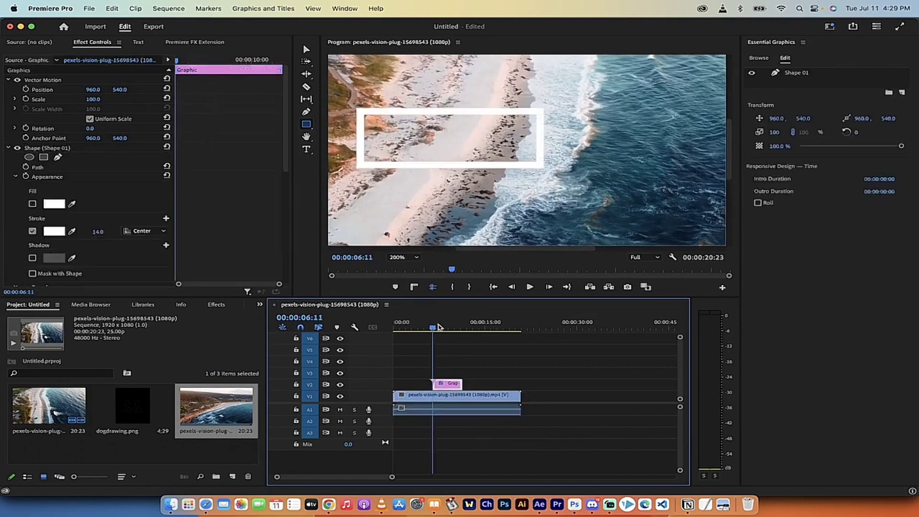
click(60, 149)
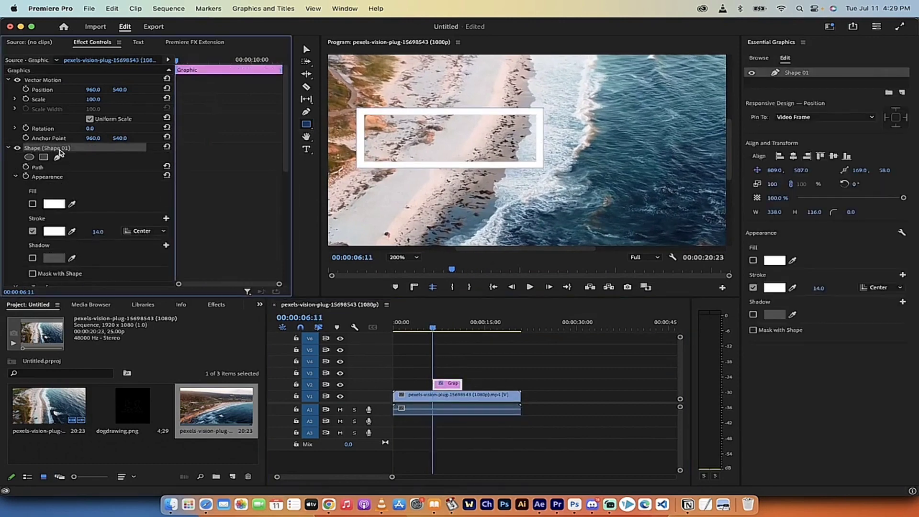
scroll(59, 152, down, 5)
click(48, 179)
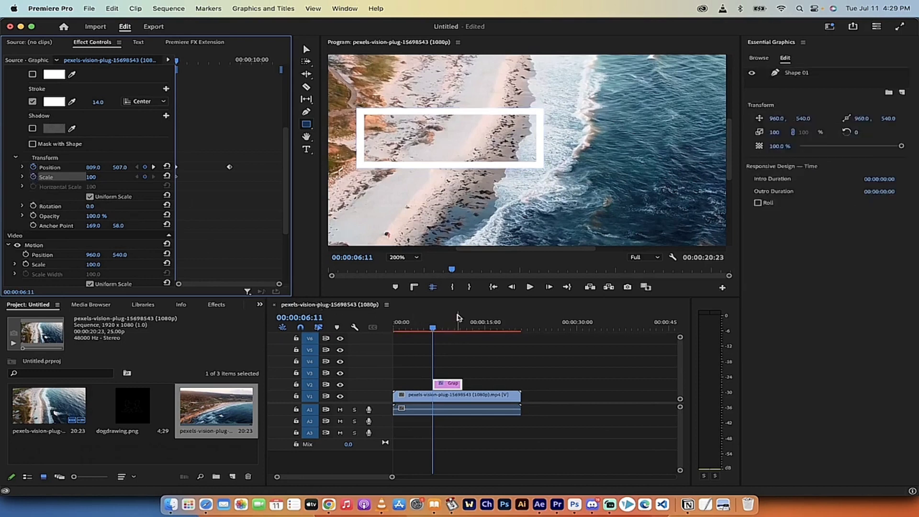
- Add a Scale keyframe of 200 at 00:00:09:00, aligned with the second Position keyframe
drag(433, 328, 452, 329)
click(514, 288)
click(513, 288)
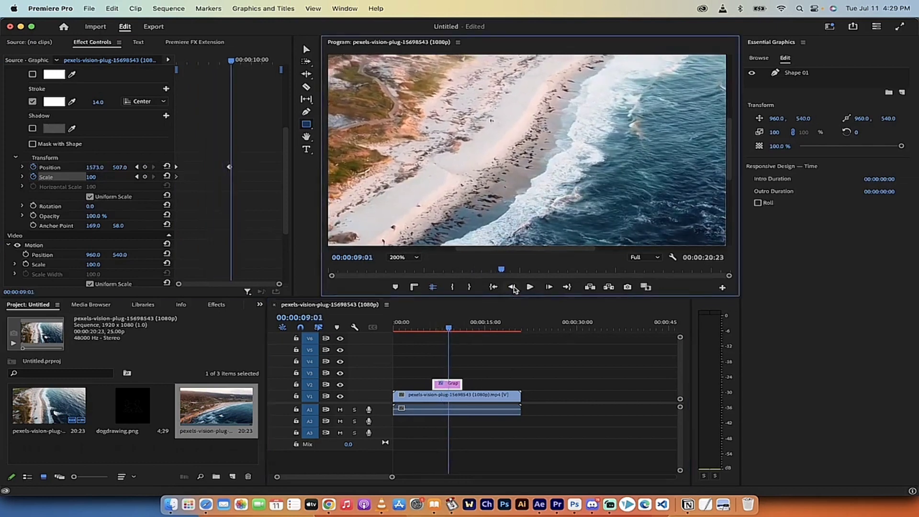
click(513, 288)
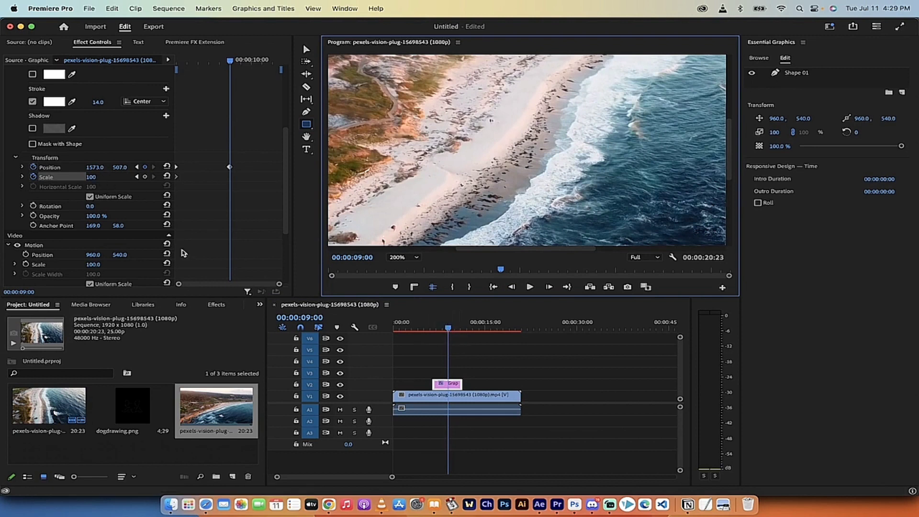
mouse_move(90, 179)
mouse_down()
mouse_move(125, 180)
mouse_move(102, 177)
mouse_up()
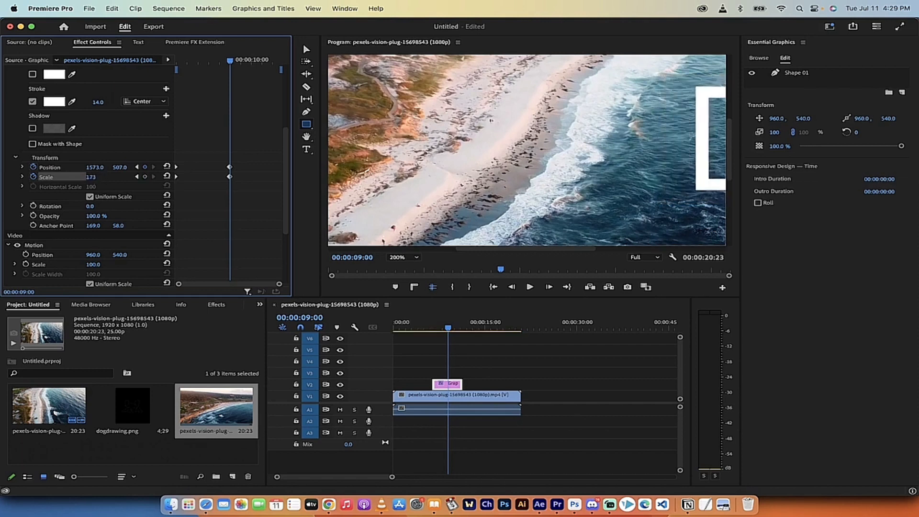
drag(102, 176, 100, 175)
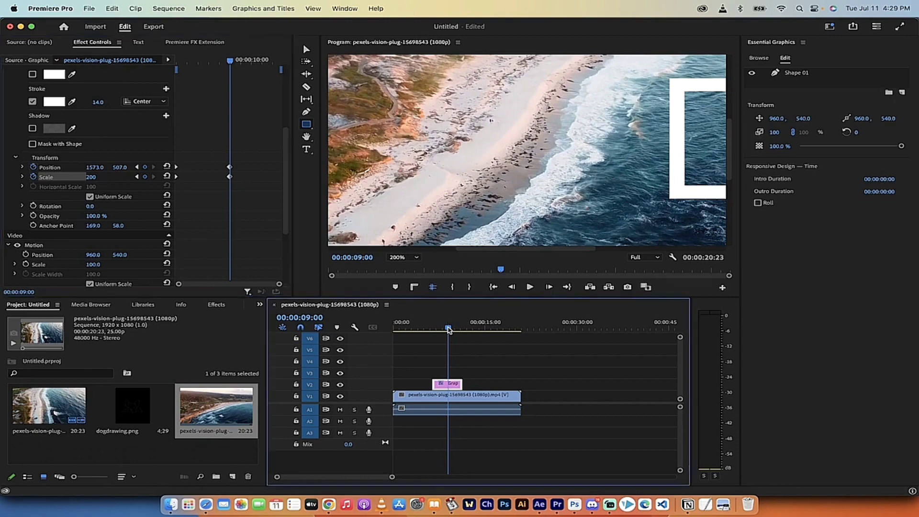
- Play back and scrub through the rectangle's combined position and scale animation
drag(448, 329, 430, 329)
key(space)
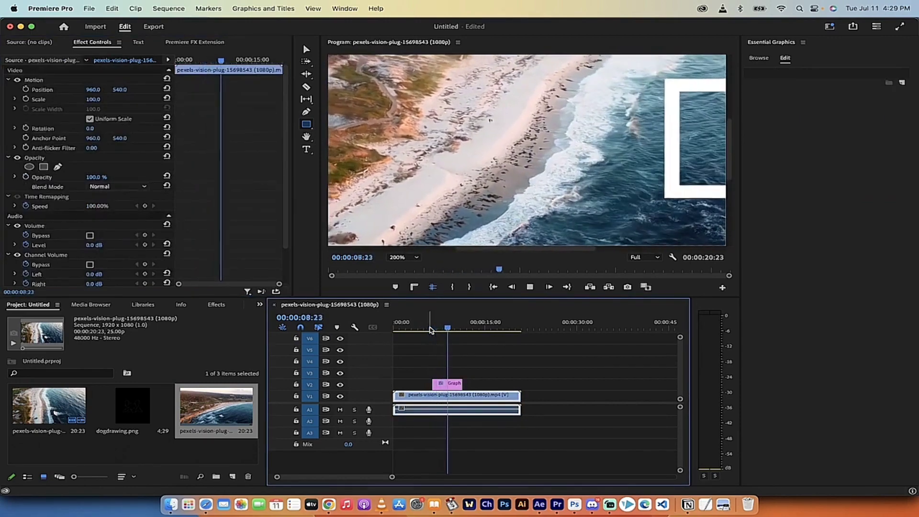
key(space)
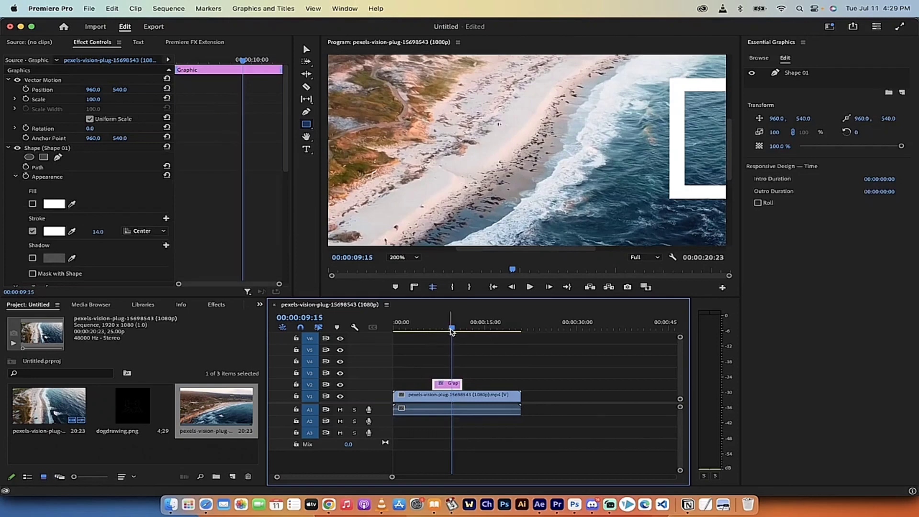
drag(451, 328, 439, 327)
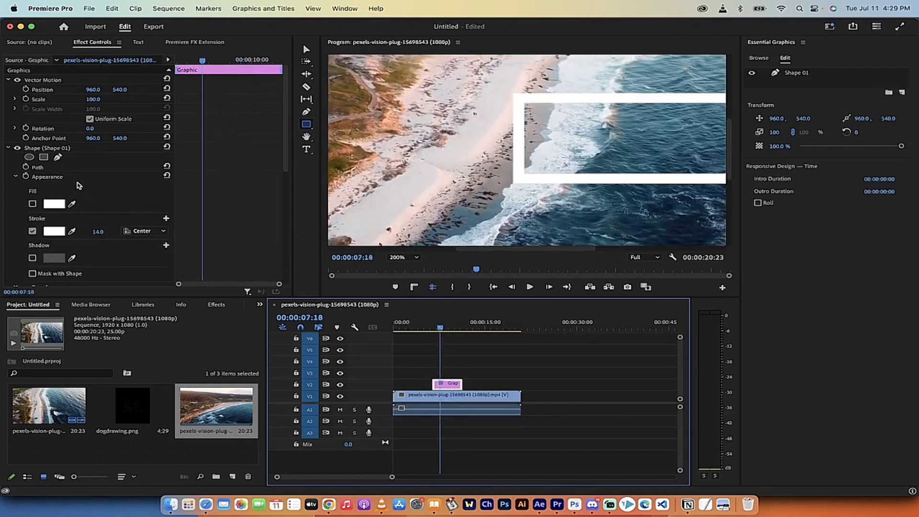
- Turn on Rotation keyframing for Shape 01 at 00:00:06:11, the start of the graphic clip
scroll(79, 186, down, 5)
click(49, 223)
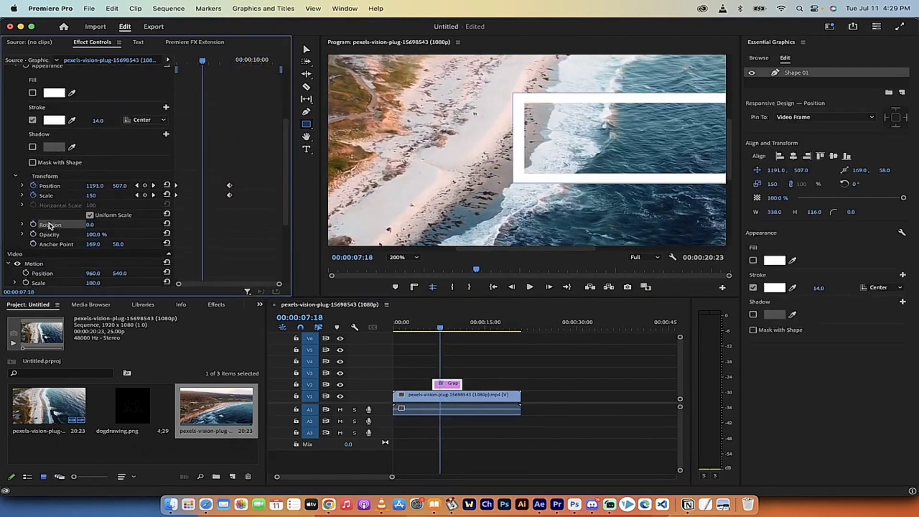
mouse_move(449, 323)
mouse_down()
mouse_move(430, 331)
mouse_move(464, 333)
mouse_move(432, 329)
mouse_up()
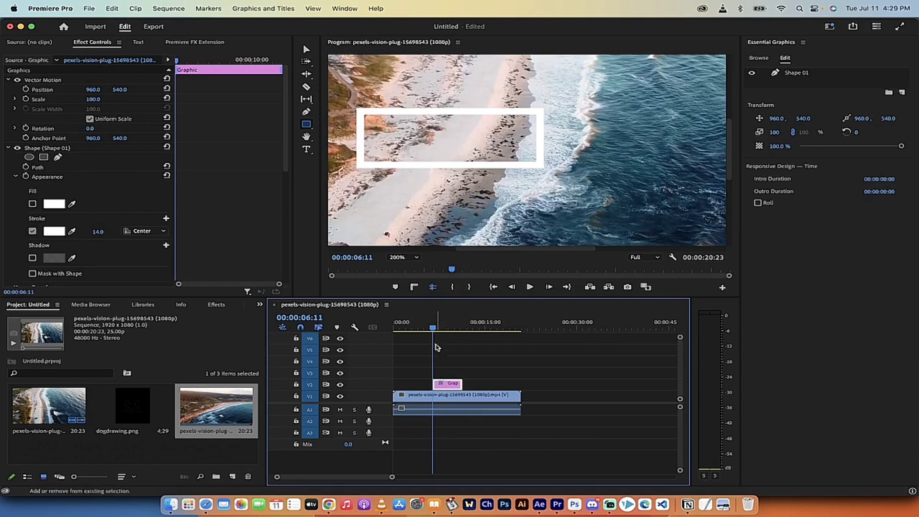
mouse_move(432, 332)
mouse_down()
mouse_move(424, 330)
mouse_move(434, 330)
mouse_up()
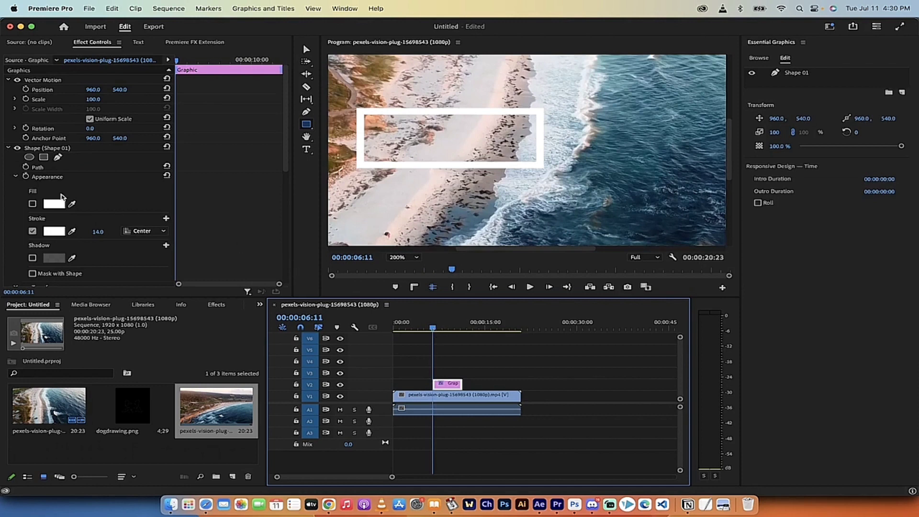
scroll(58, 180, down, 5)
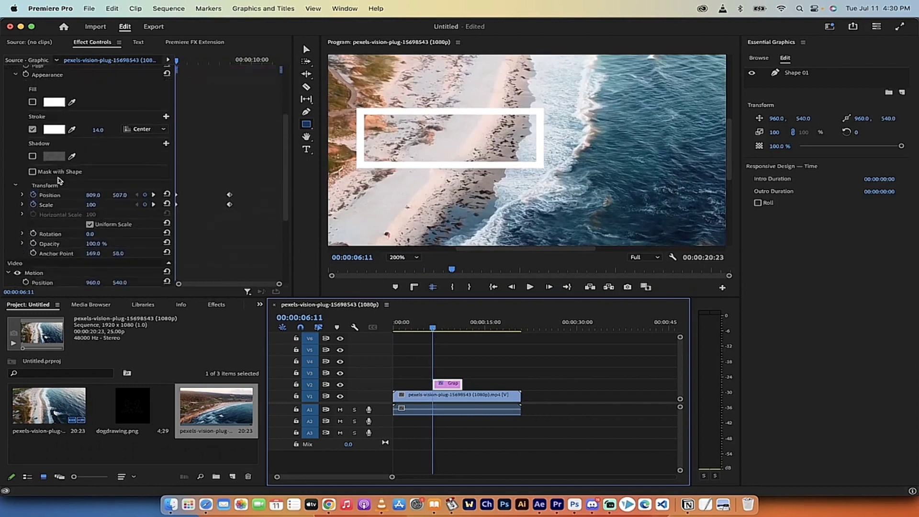
click(50, 234)
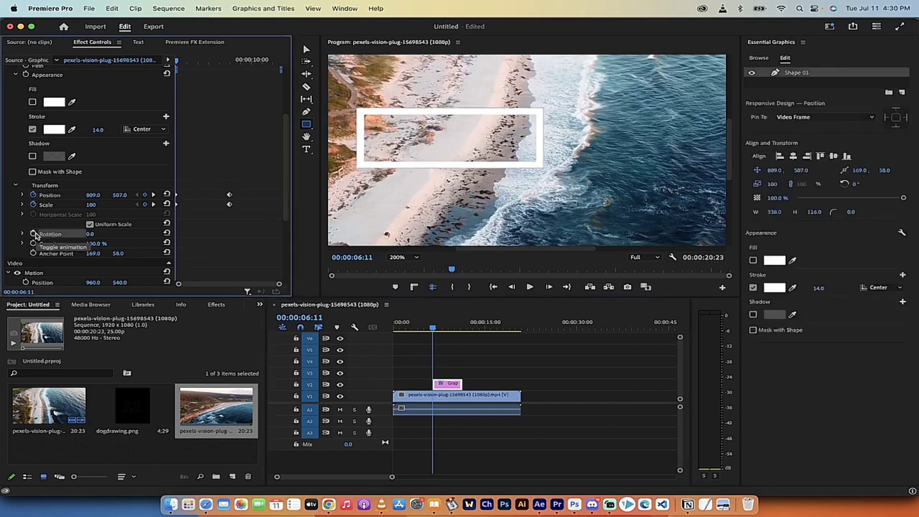
click(34, 233)
- Add a Rotation keyframe of three full turns at 00:00:09:00, aligned with the Position and Scale keyframes
drag(433, 328, 452, 332)
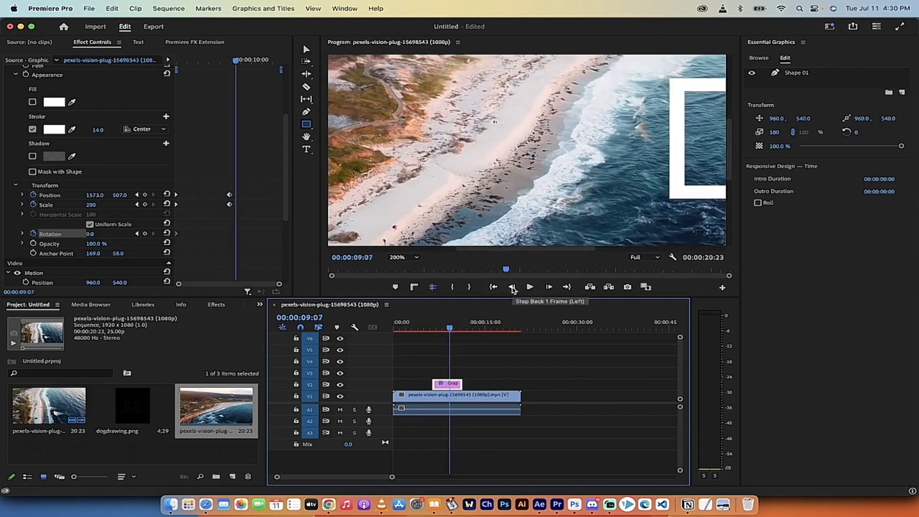
click(512, 287)
click(511, 287)
click(512, 287)
click(512, 287)
click(511, 287)
click(511, 286)
click(512, 287)
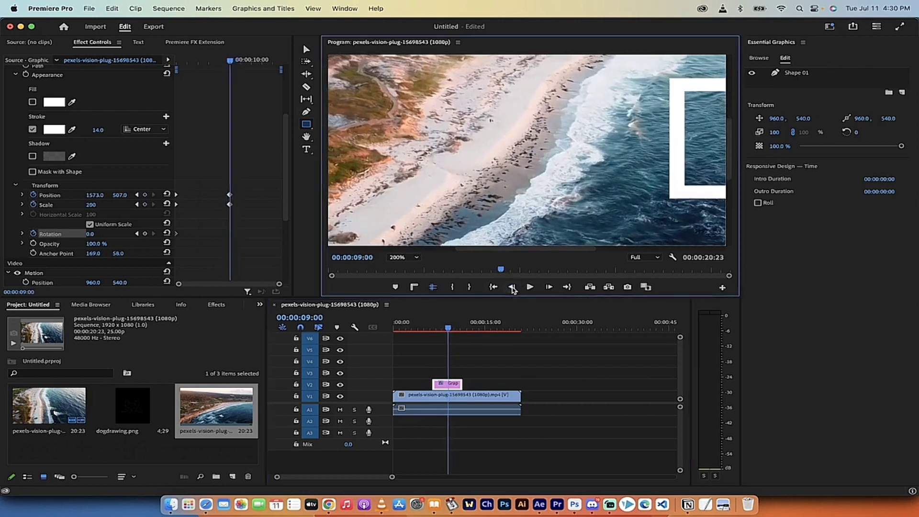
drag(89, 233, 607, 233)
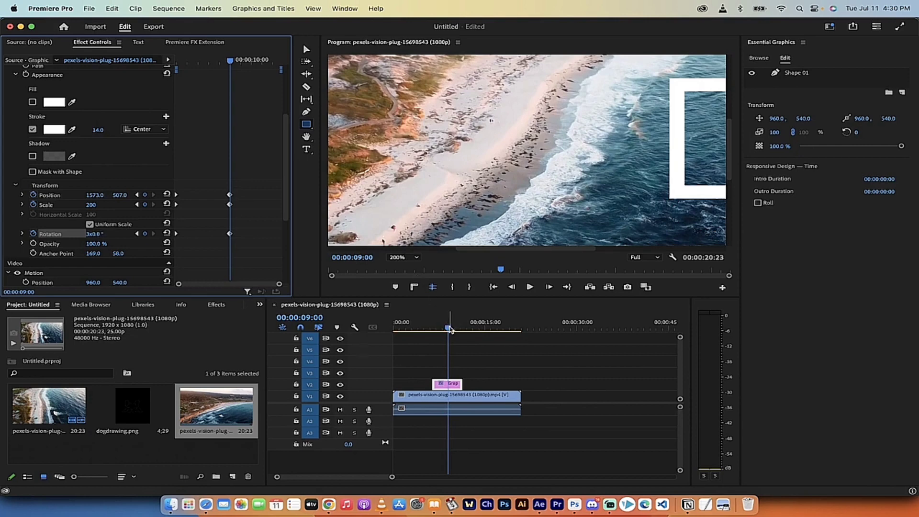
- Play back and scrub through the rectangle's animation with the rotation included
key(space)
drag(448, 328, 429, 330)
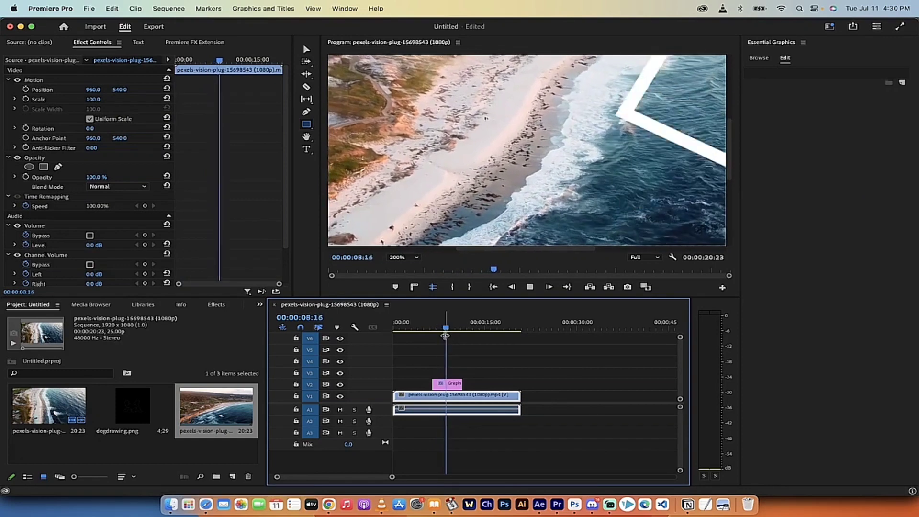
click(450, 329)
drag(449, 330, 439, 329)
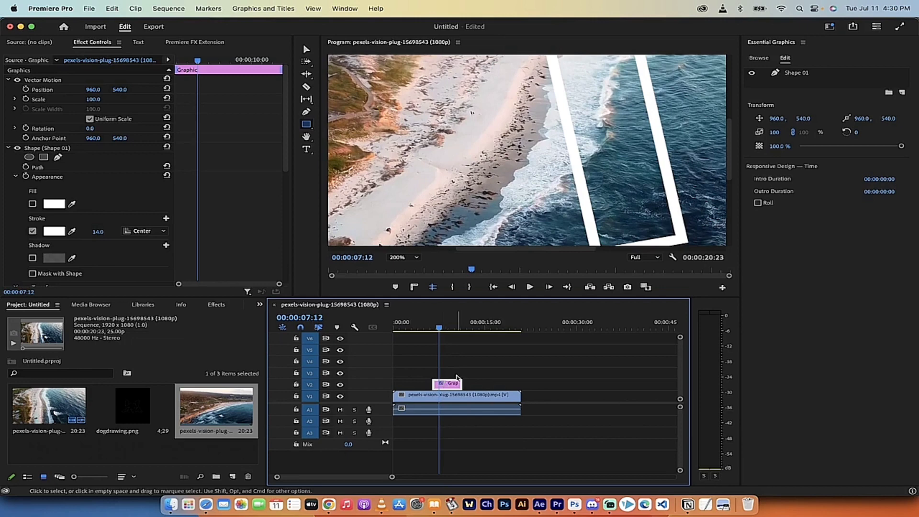
- Delete the animated rectangle graphic from track V2 and move the playhead to 00:00:05:14
key(Delete)
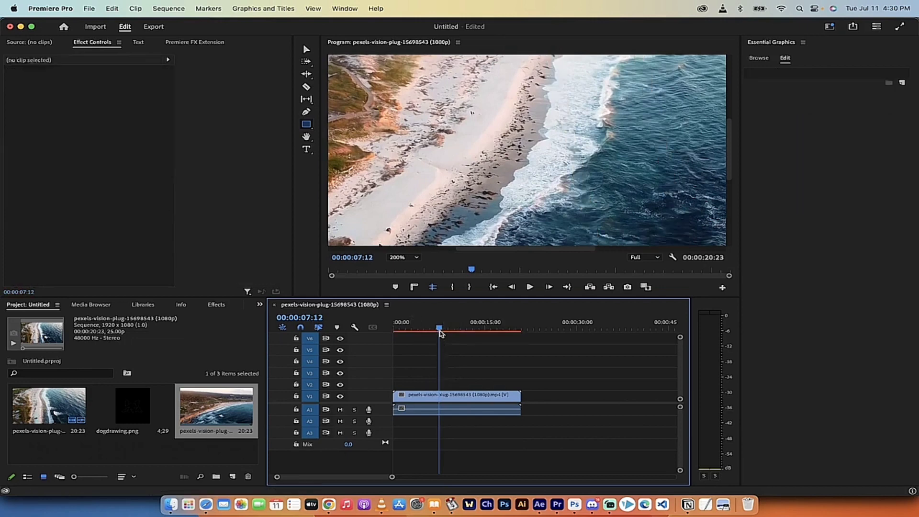
drag(441, 333, 428, 332)
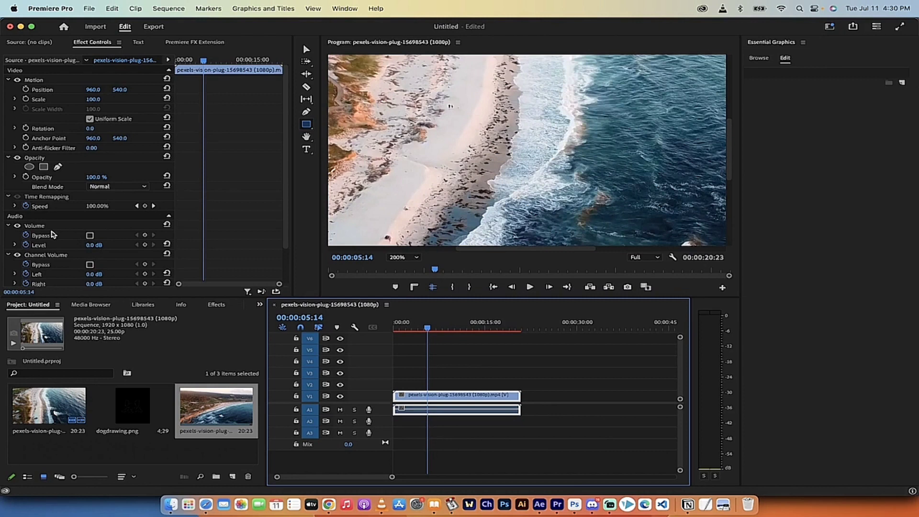
- Draw an open zigzag path of seven straight-line points over the beach and surf with the Pen Tool
click(308, 115)
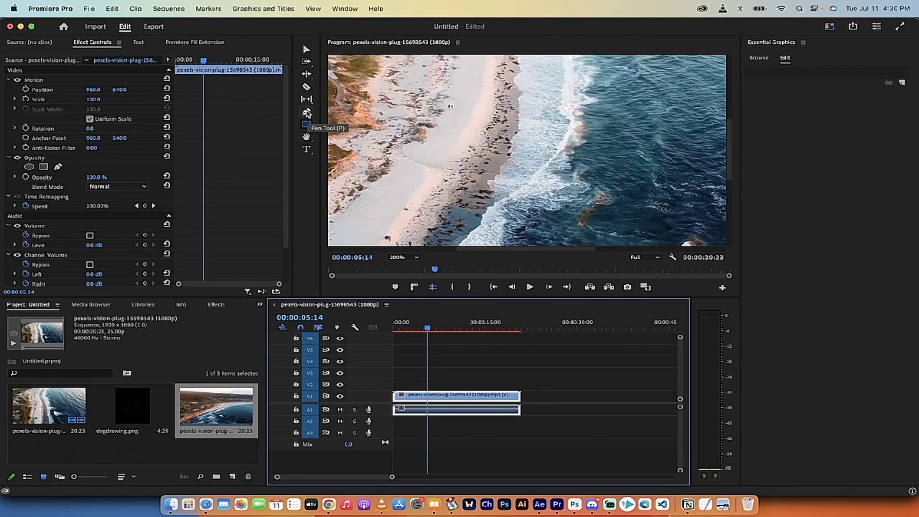
click(308, 114)
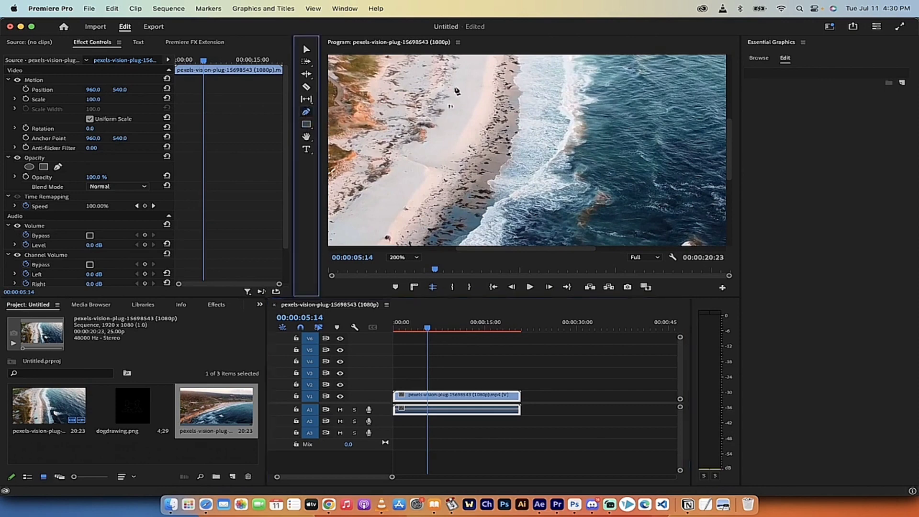
click(443, 77)
click(443, 118)
click(476, 117)
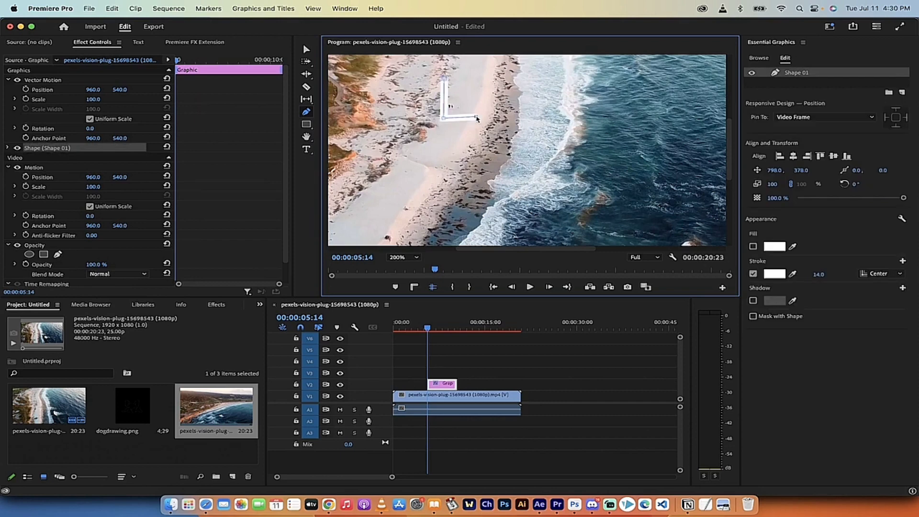
click(474, 165)
click(390, 191)
click(387, 227)
click(554, 221)
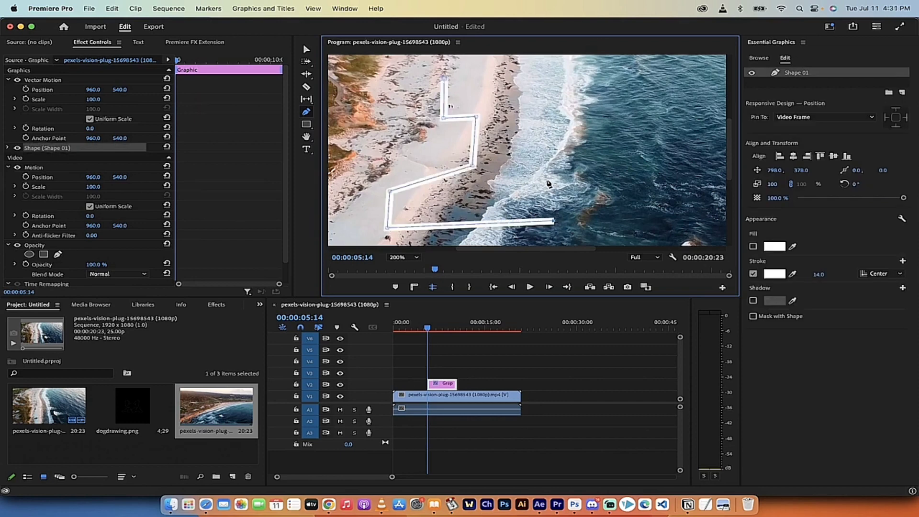
- Continue the Pen Tool path with straight-line corner points over the surf and back up the shoreline, then close it at its starting point
click(546, 178)
click(613, 179)
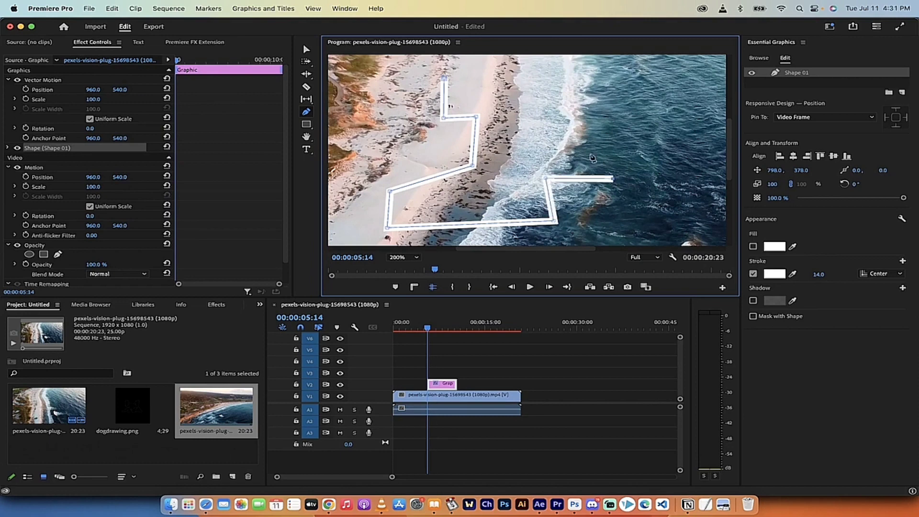
click(568, 115)
click(539, 115)
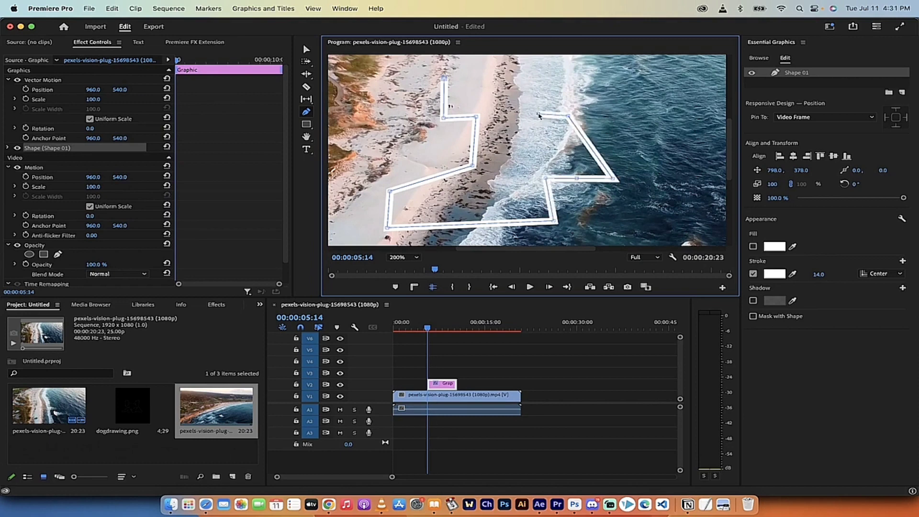
click(537, 78)
click(499, 73)
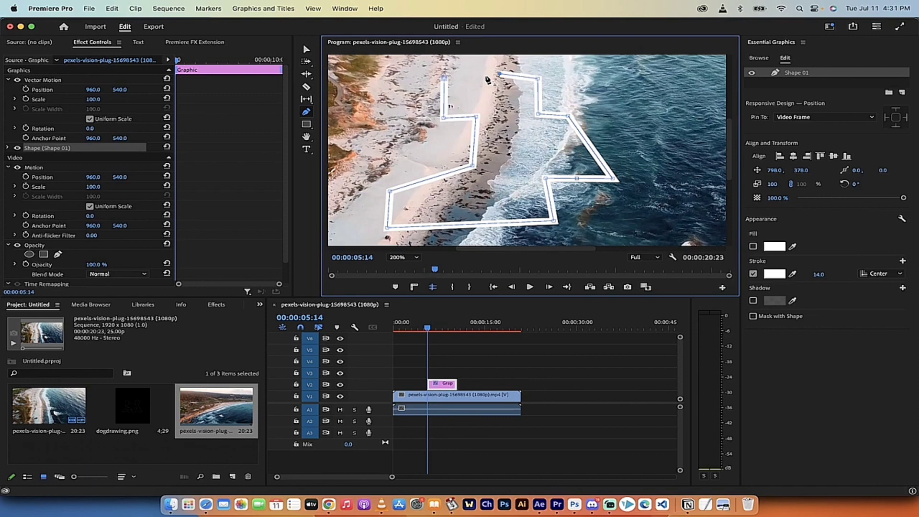
click(444, 78)
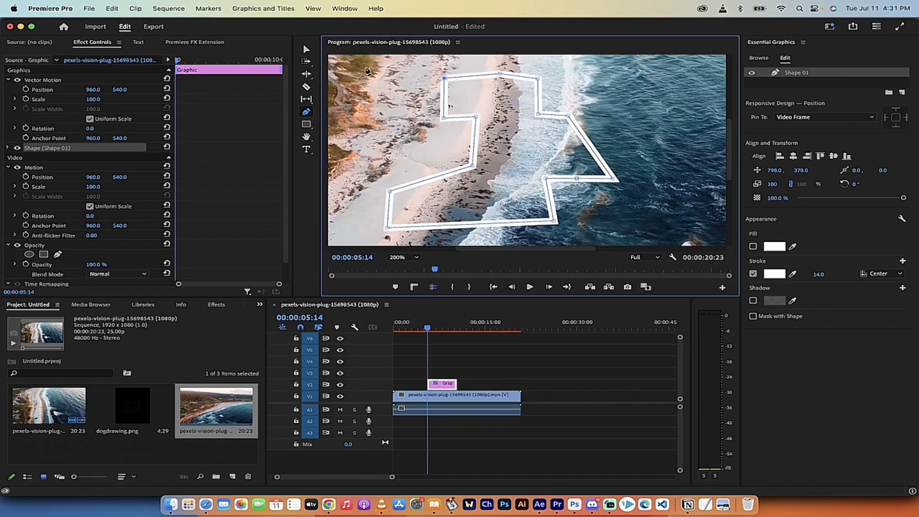
- Enable the closed shape's fill and set its color to red FF0000
click(11, 149)
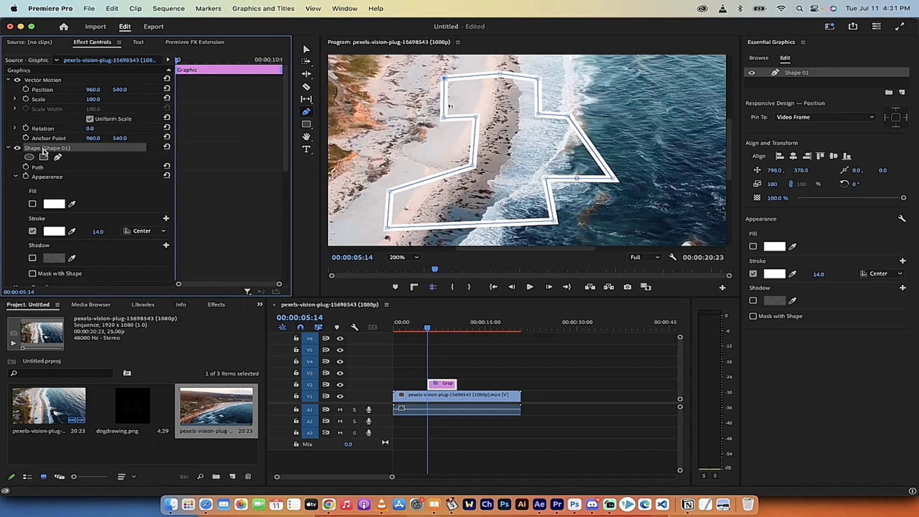
click(32, 204)
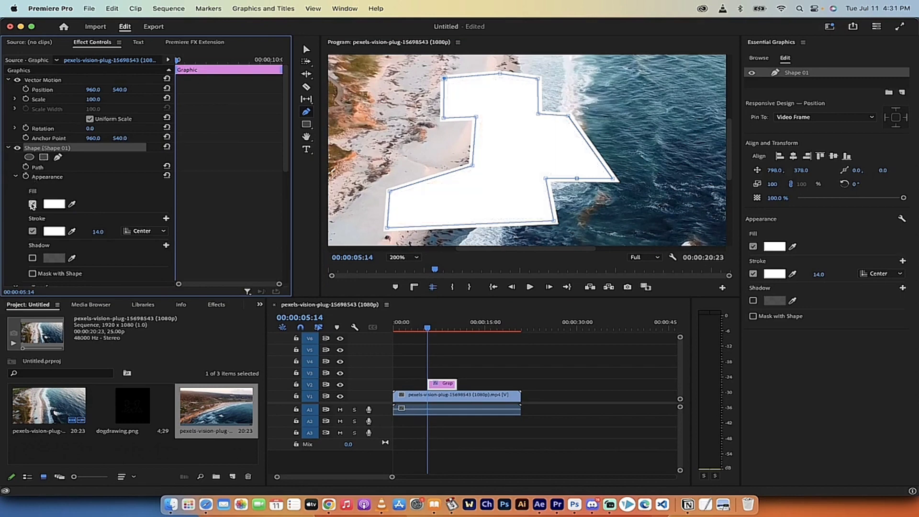
click(33, 203)
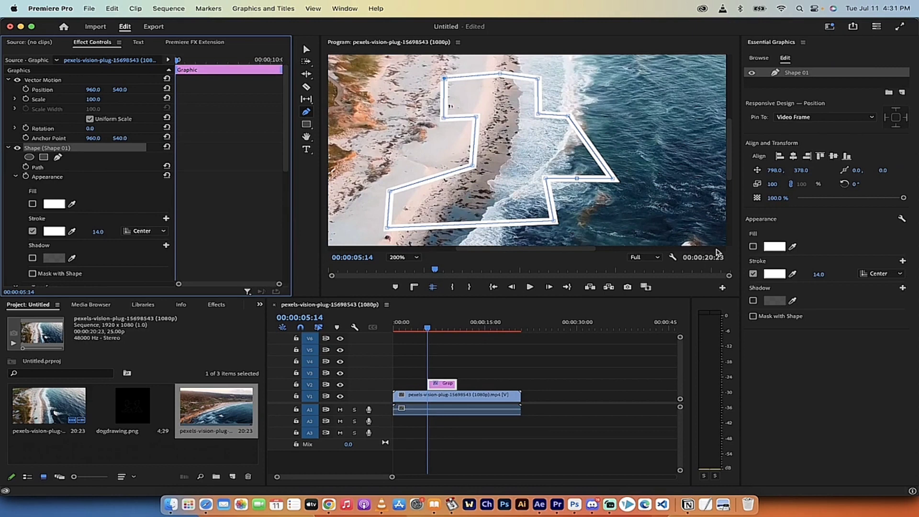
click(777, 247)
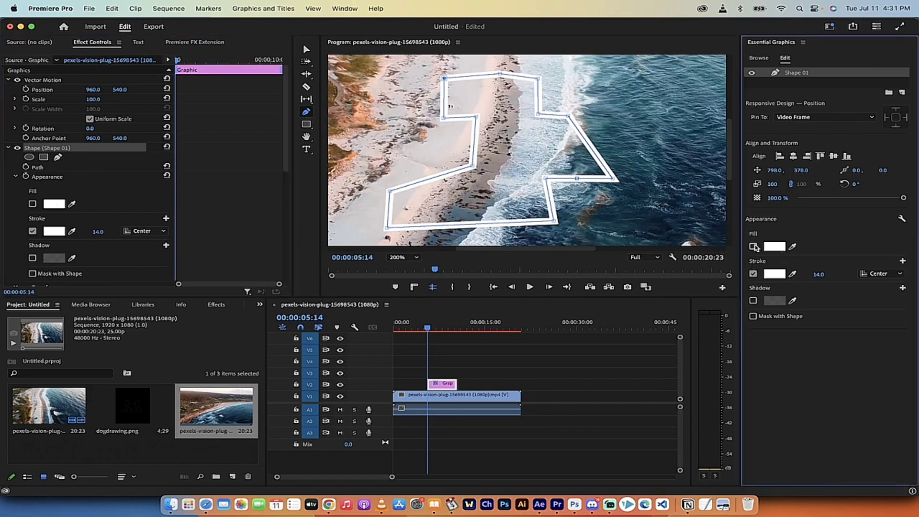
click(753, 246)
click(775, 247)
click(465, 325)
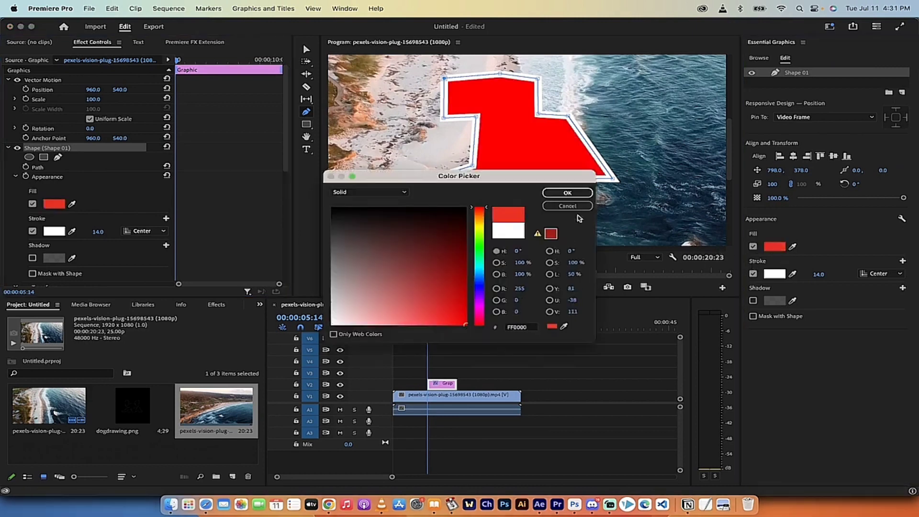
click(567, 193)
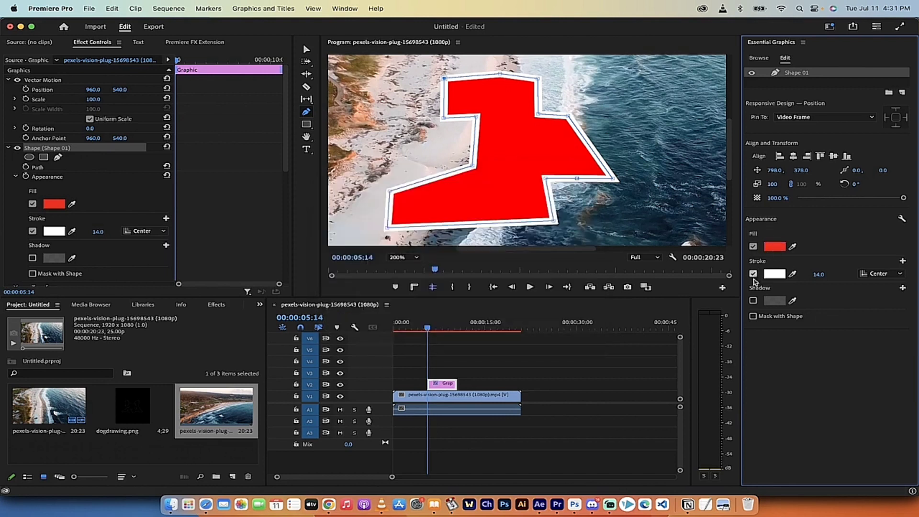
- Turn on the red shape's shadow with its default settings
click(753, 302)
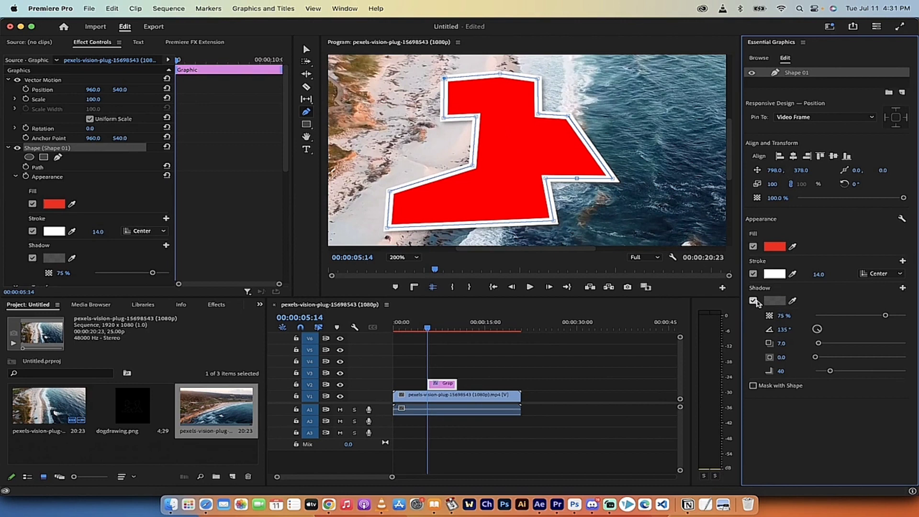
click(754, 302)
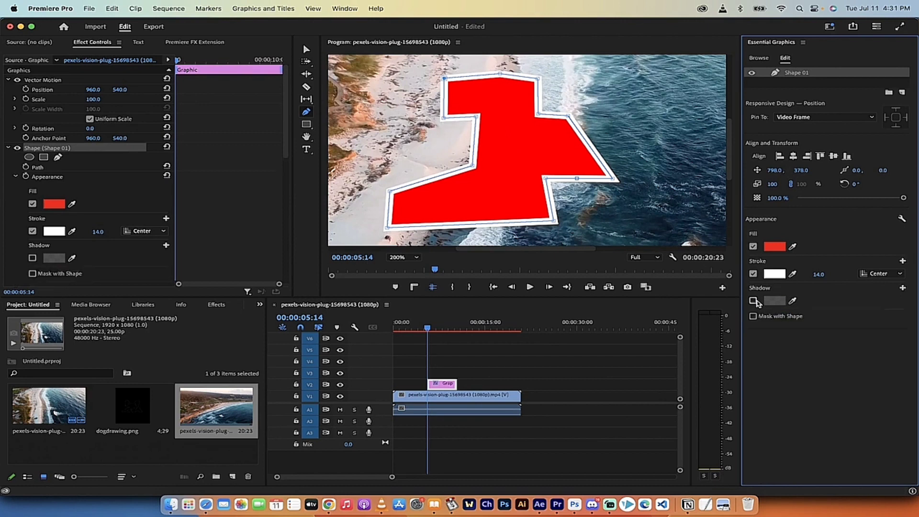
click(754, 302)
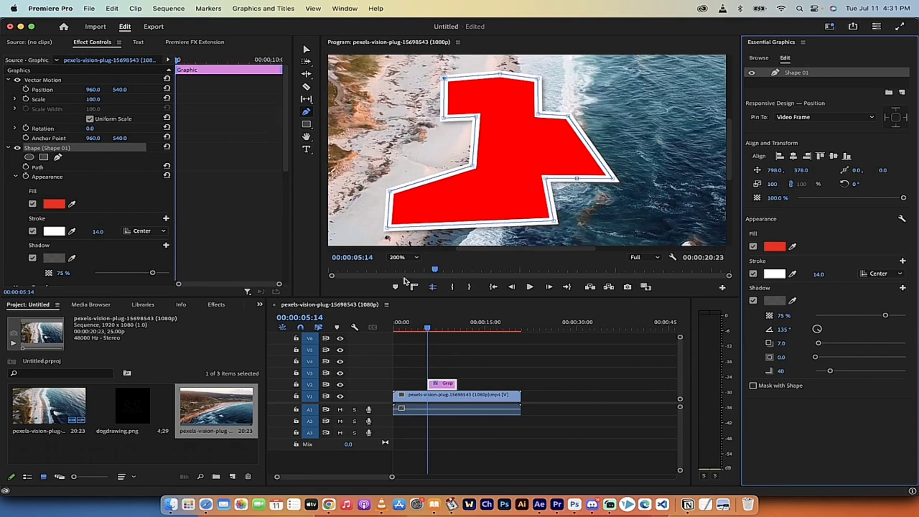
- Select the shape with the playhead at 00:00:05:14 and turn on Path animation to set the first keyframe
click(430, 325)
drag(430, 325, 427, 326)
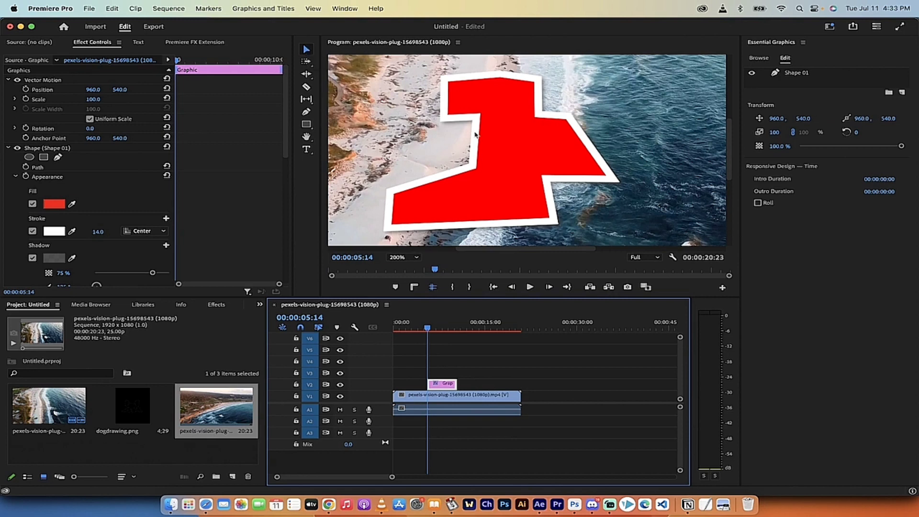
click(474, 168)
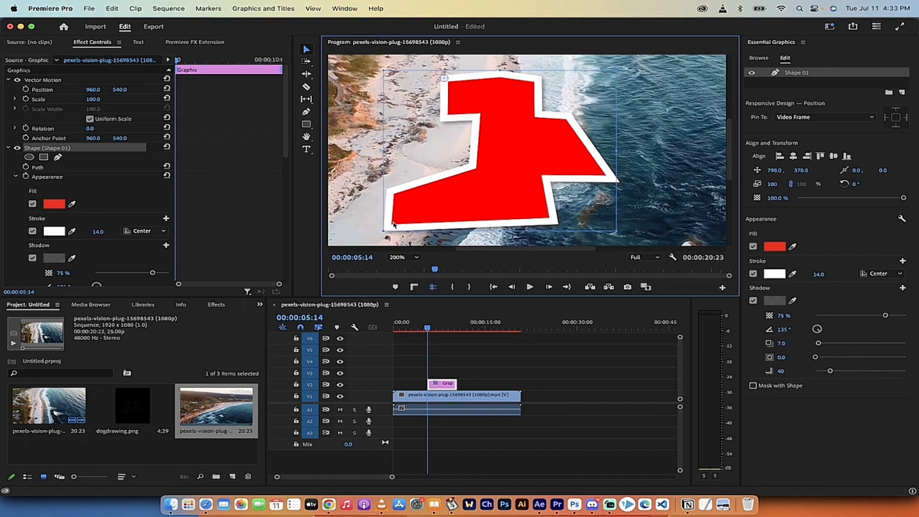
click(307, 114)
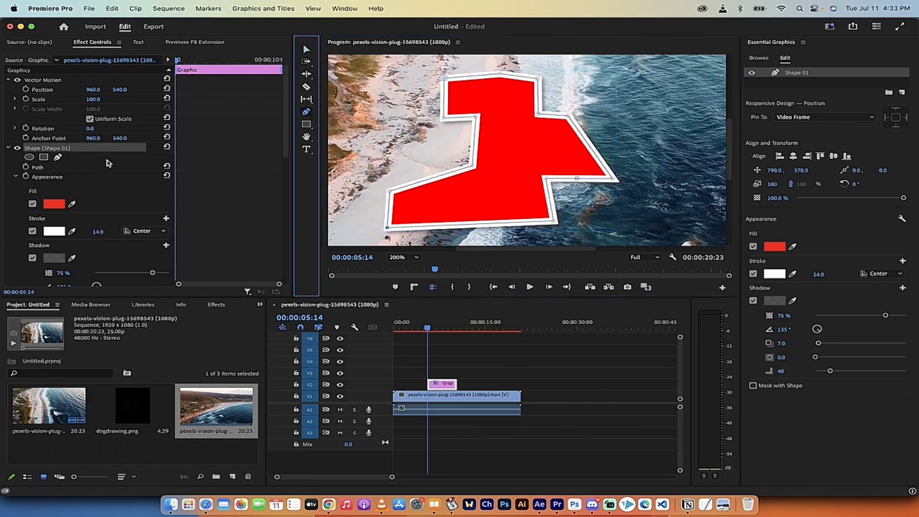
click(26, 167)
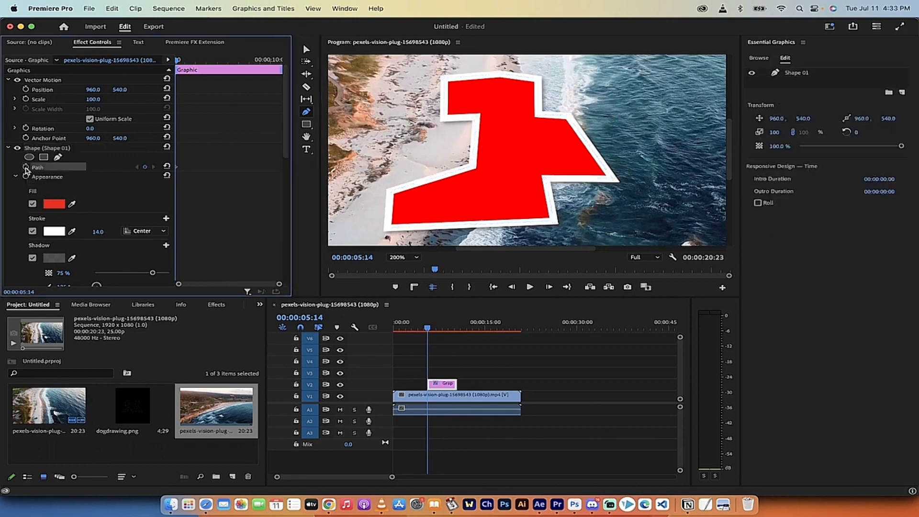
- At 00:00:07:03, use the Pen Tool to pull the shape's two lowest corner points inward and upward, adding a Path keyframe
click(434, 328)
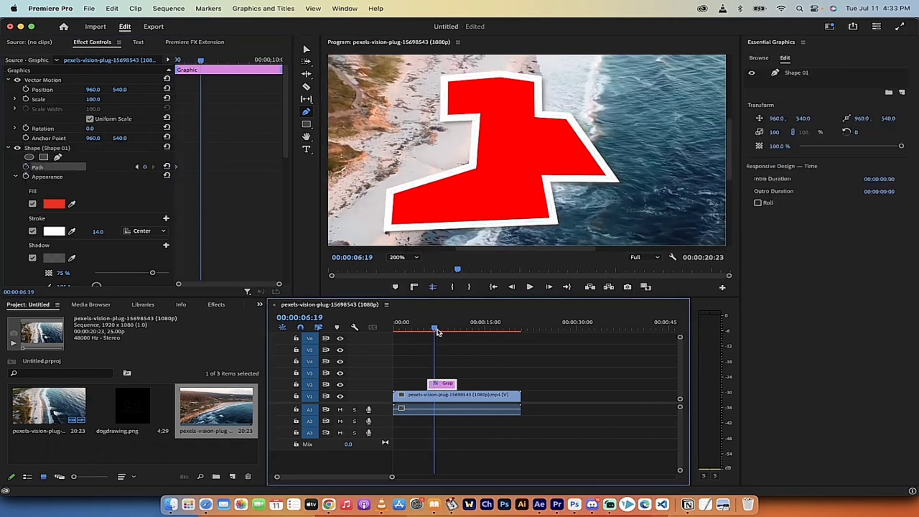
drag(435, 329, 436, 330)
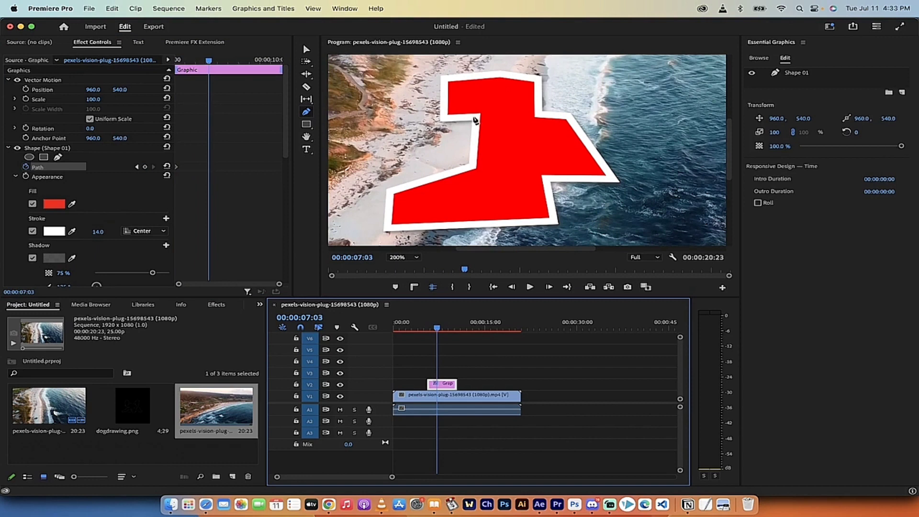
click(306, 51)
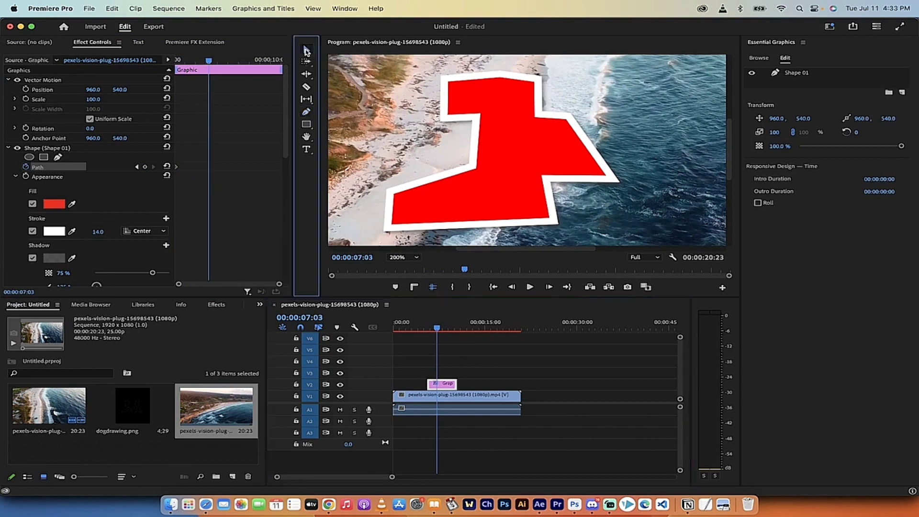
click(453, 122)
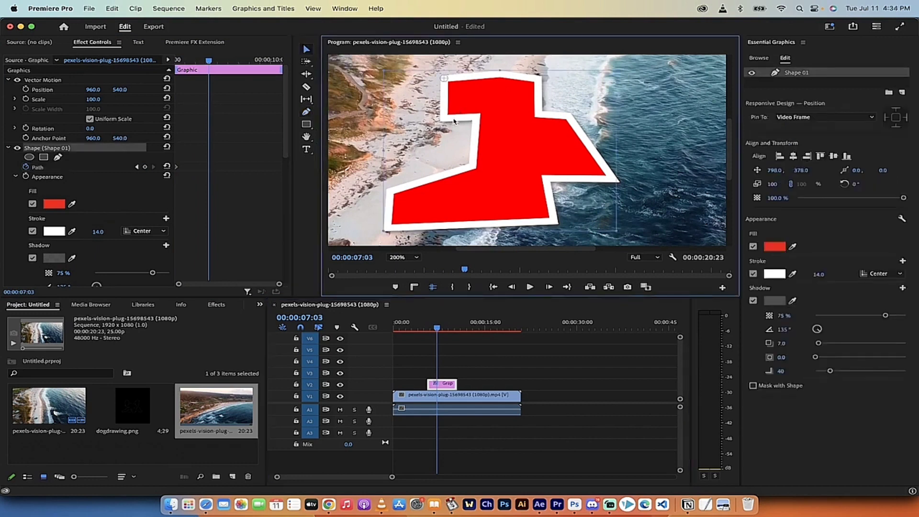
click(307, 113)
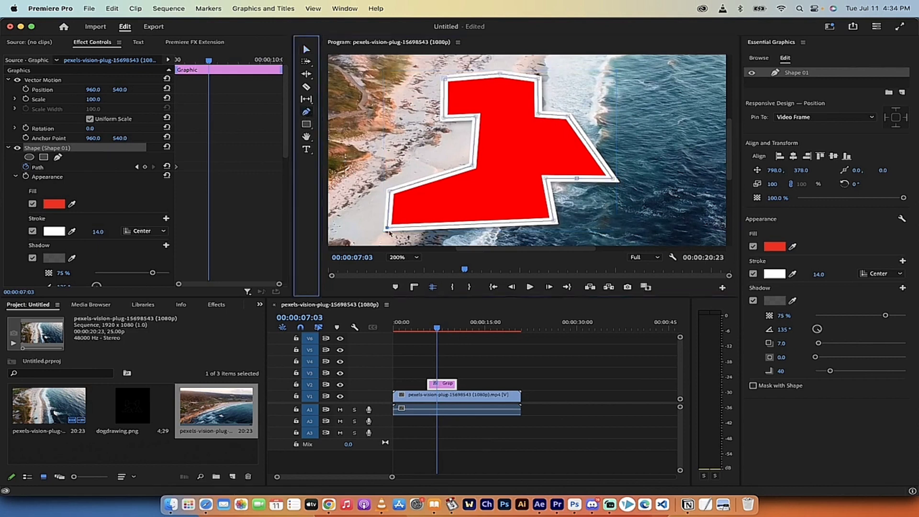
drag(388, 228, 438, 213)
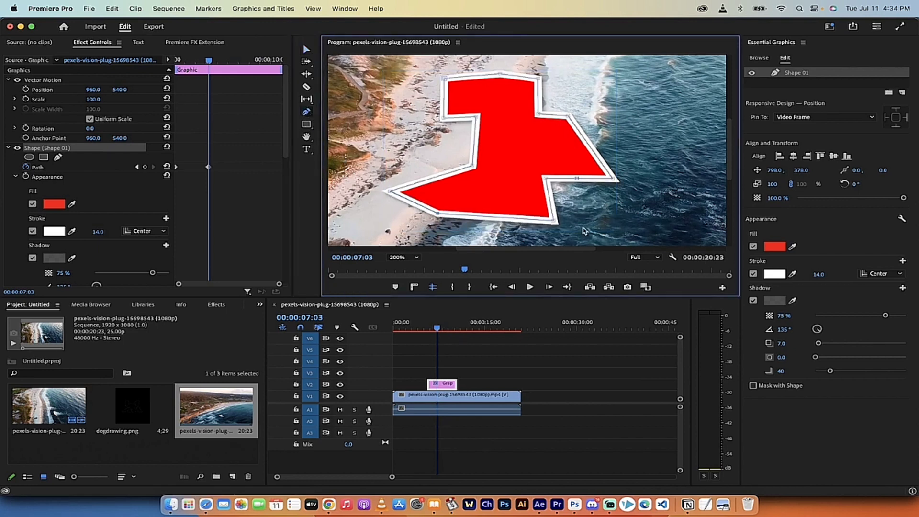
drag(554, 221, 522, 197)
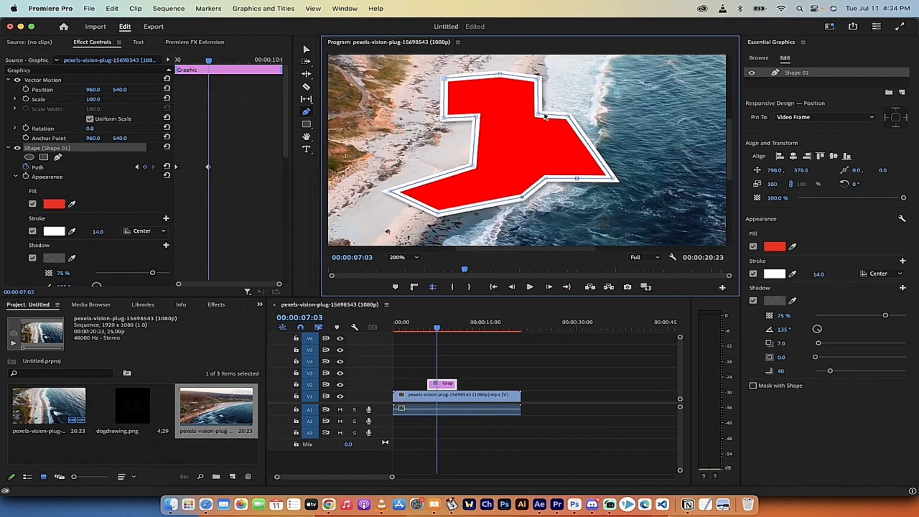
- Pull four points on the shape's seaward side outward over the water, adding one on the slanted edge, to widen it at 00:00:07:03
drag(538, 115, 631, 72)
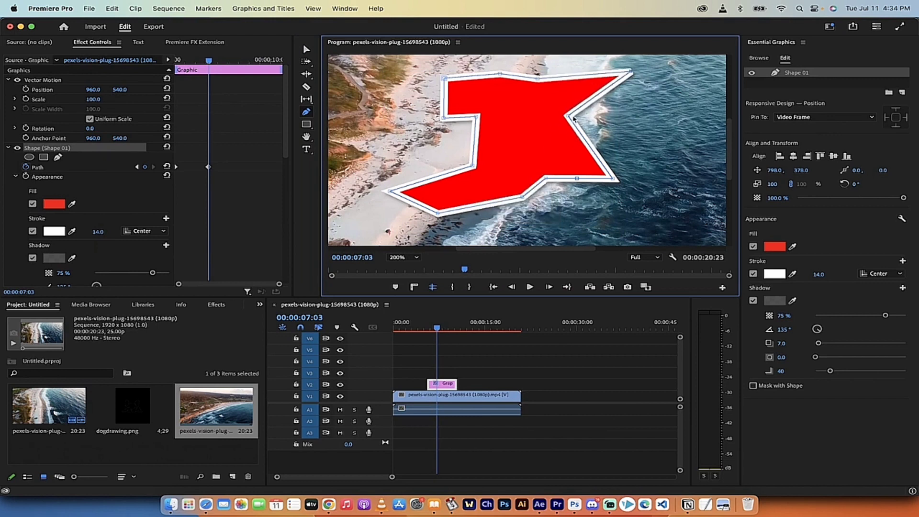
drag(574, 121, 686, 142)
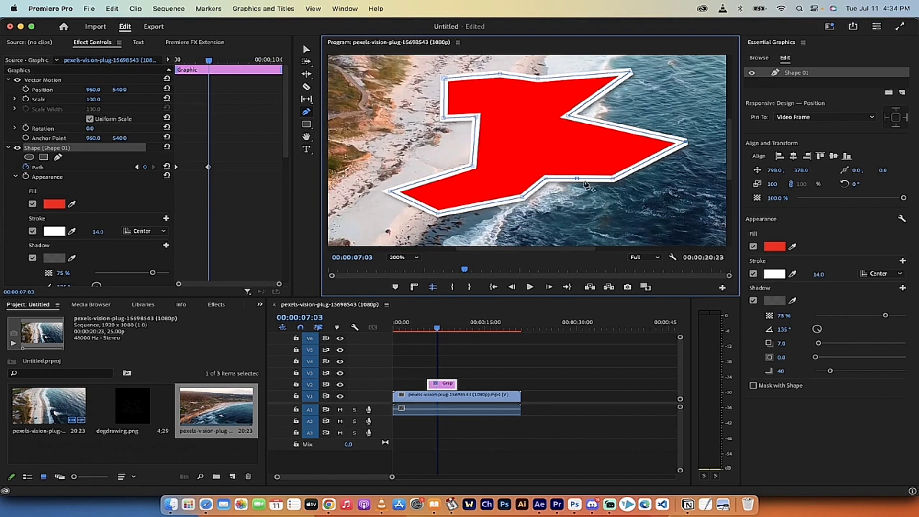
drag(577, 181, 588, 230)
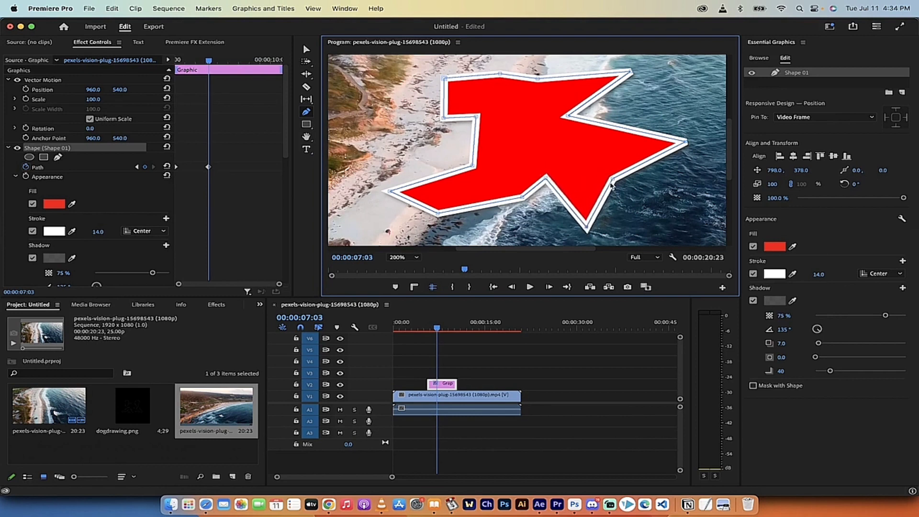
drag(611, 183, 692, 224)
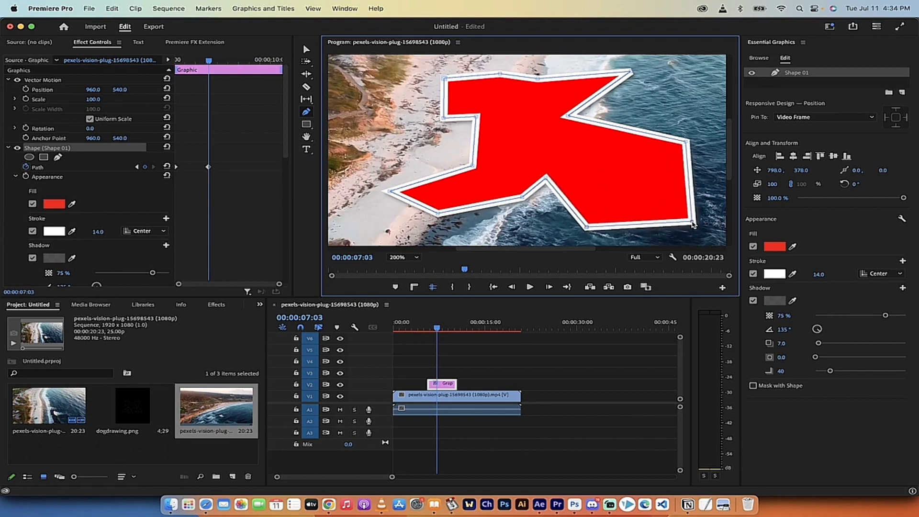
- Play back and scrub through the shape's Path animation from just before the graphic to 00:00:08:06
click(439, 329)
drag(439, 328, 425, 329)
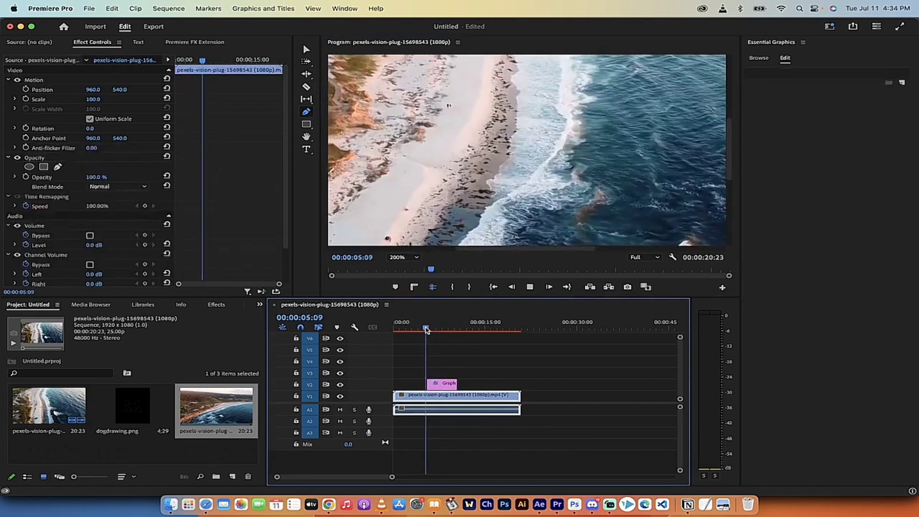
key(space)
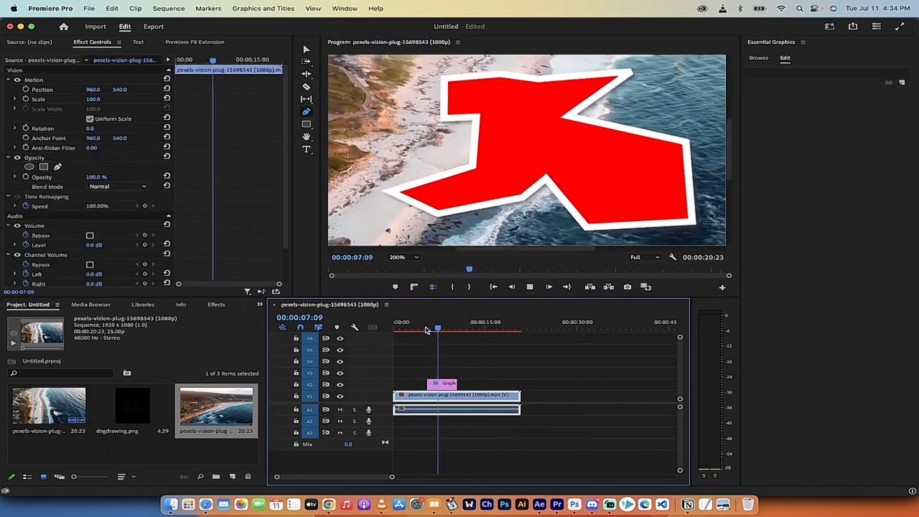
key(space)
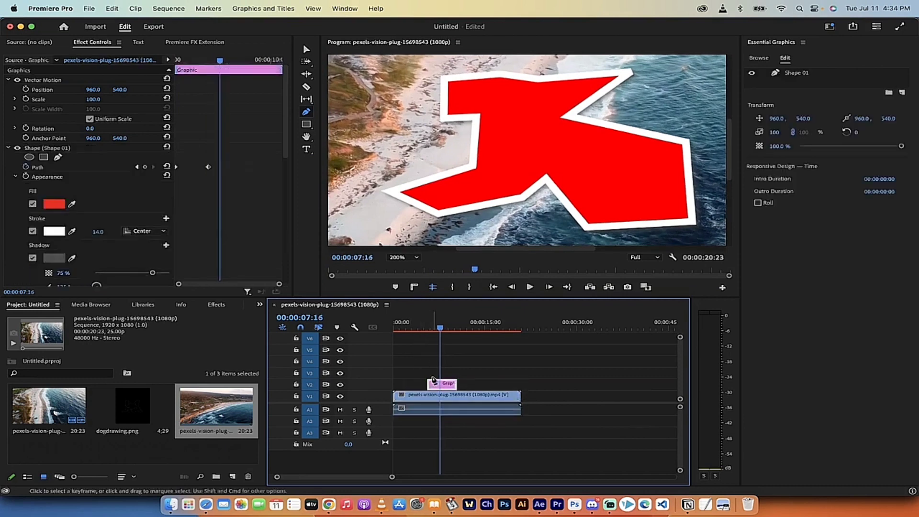
click(432, 329)
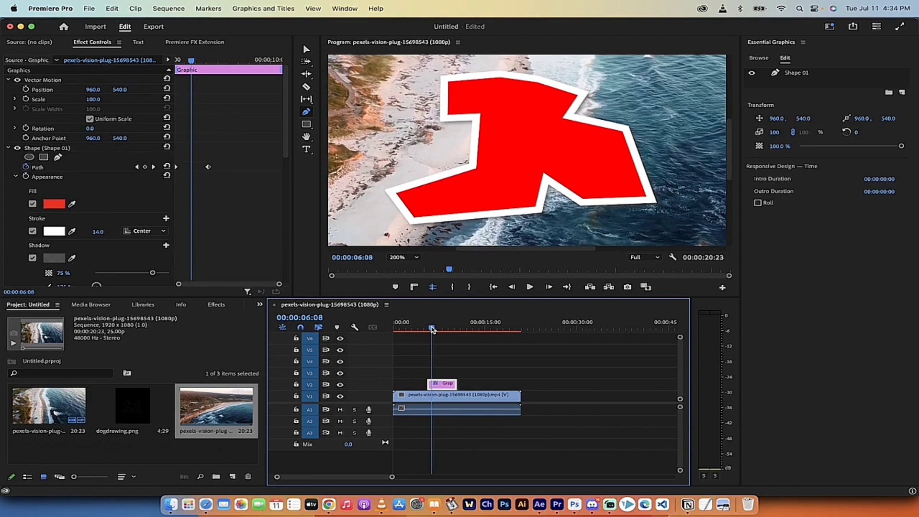
drag(432, 330, 444, 330)
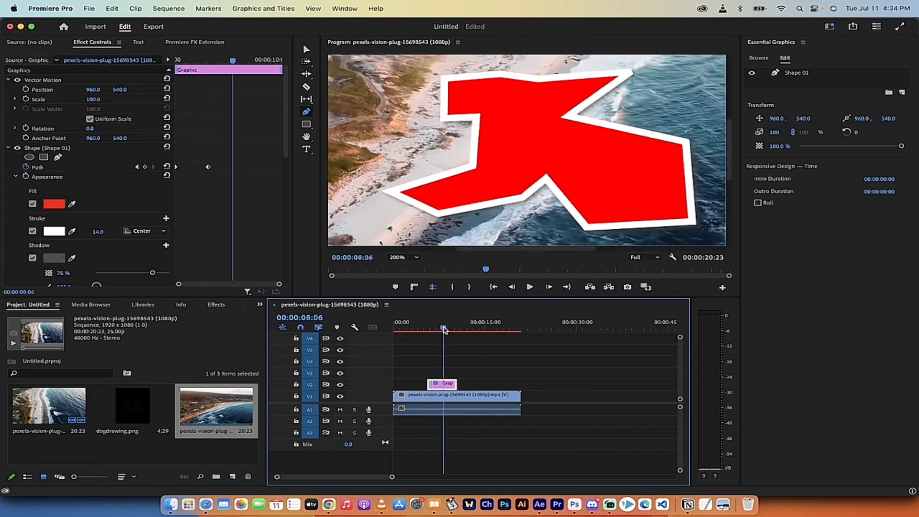